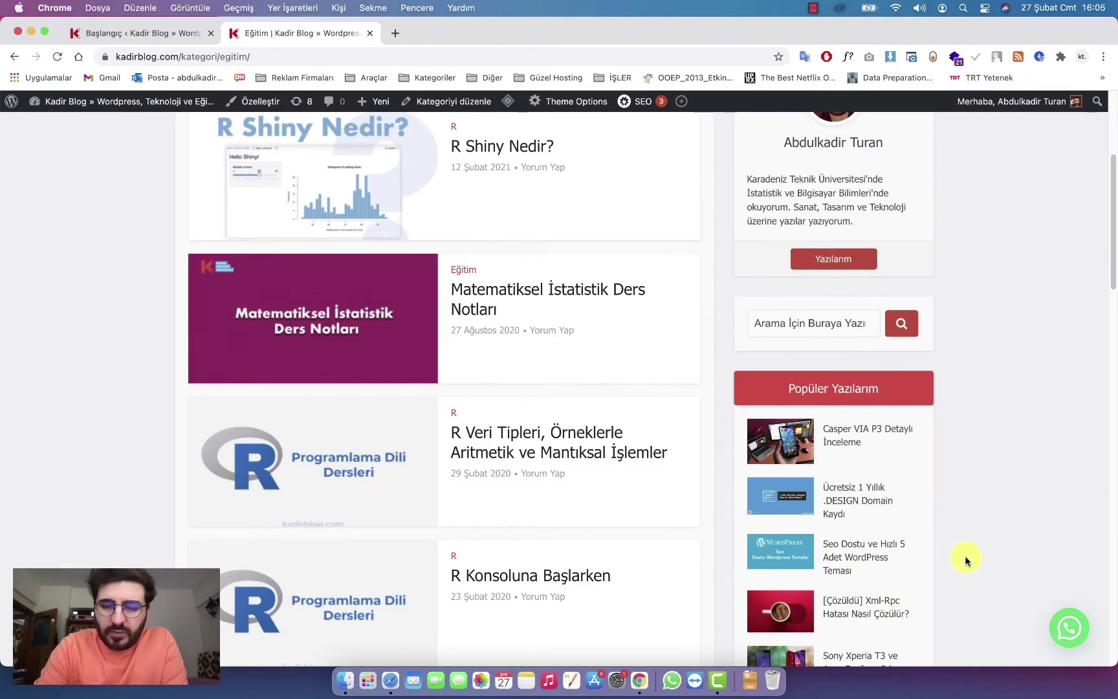
scroll(965, 560, "down", 1)
scroll(966, 559, "up", 5)
scroll(917, 475, "down", 3)
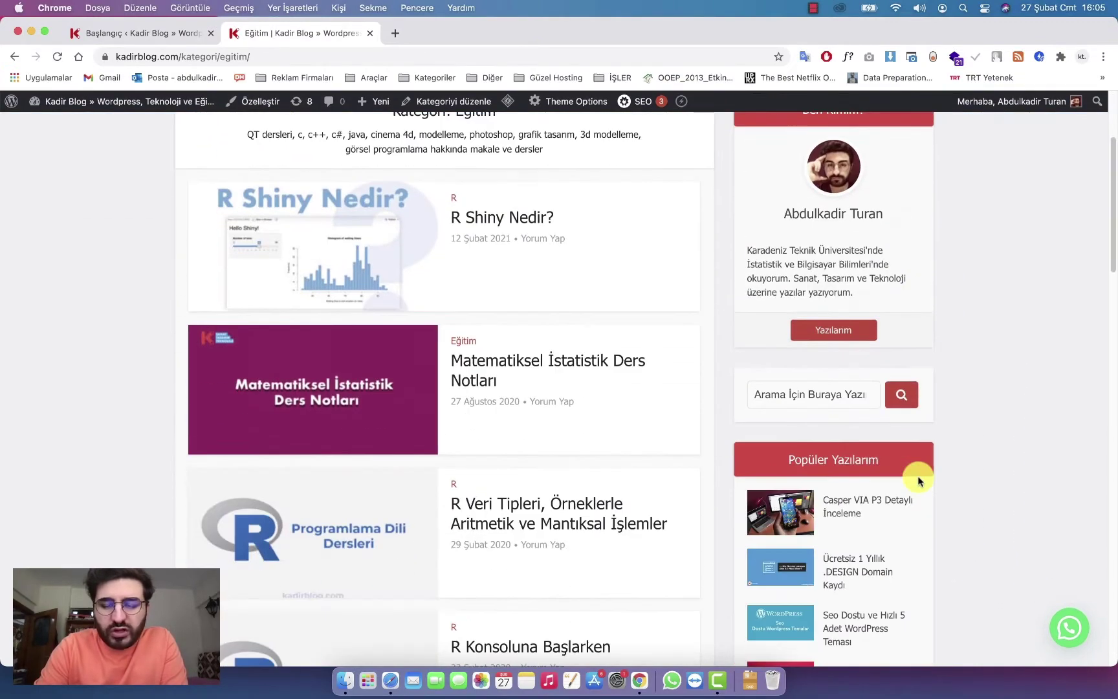
scroll(917, 475, "up", 3)
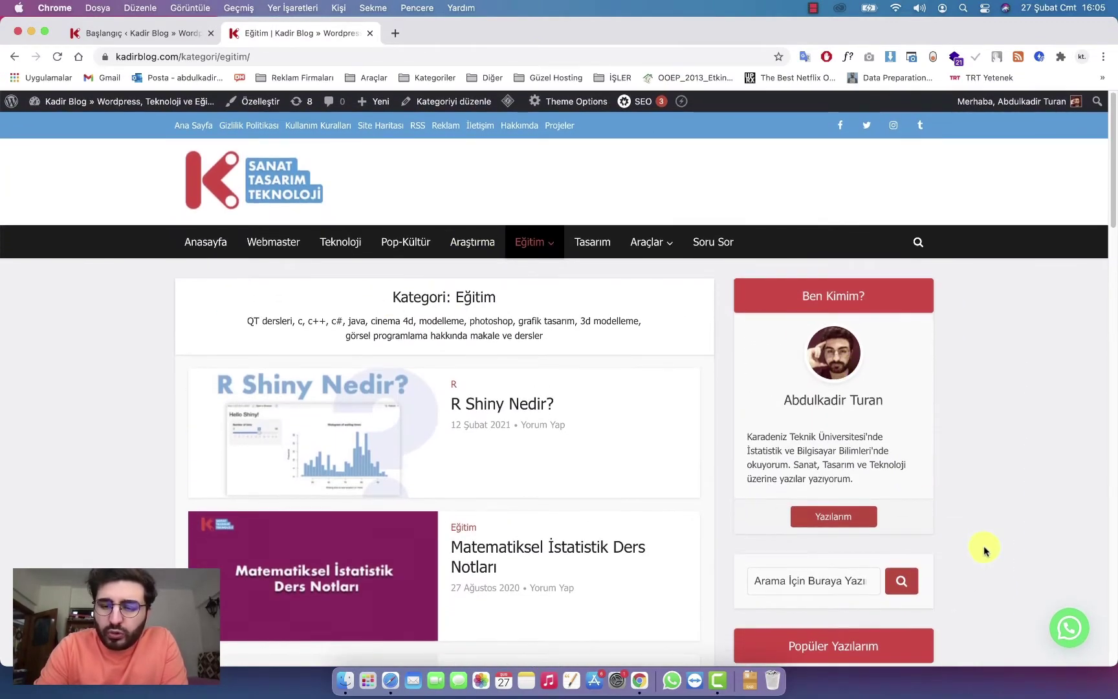
scroll(984, 553, "down", 10)
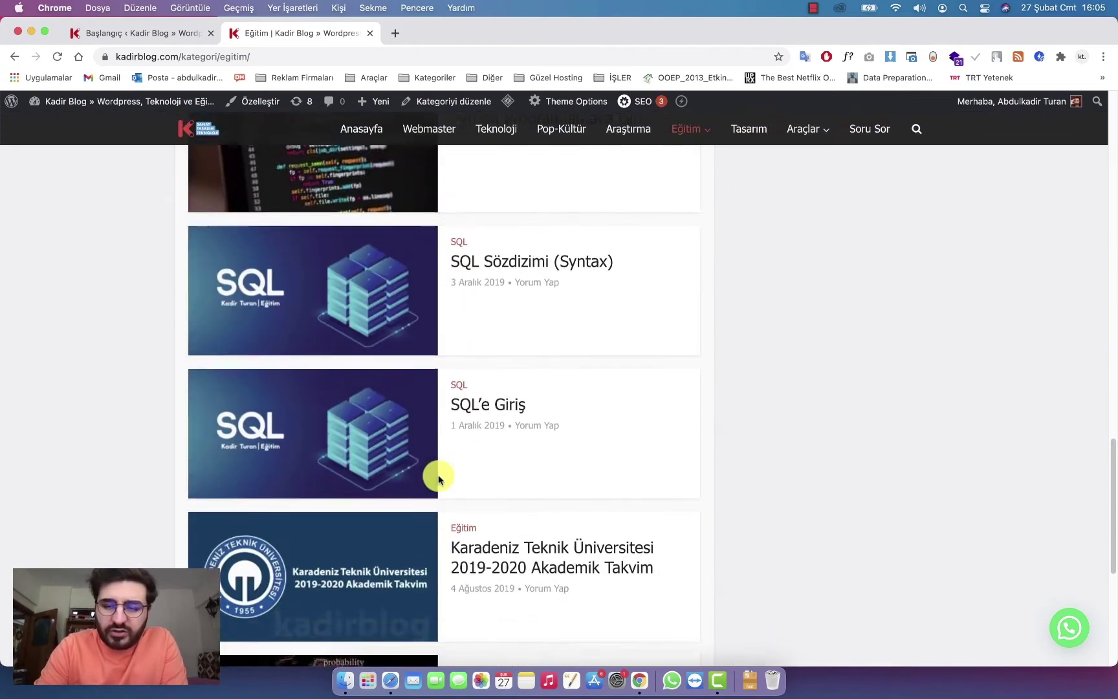
scroll(438, 478, "up", 10)
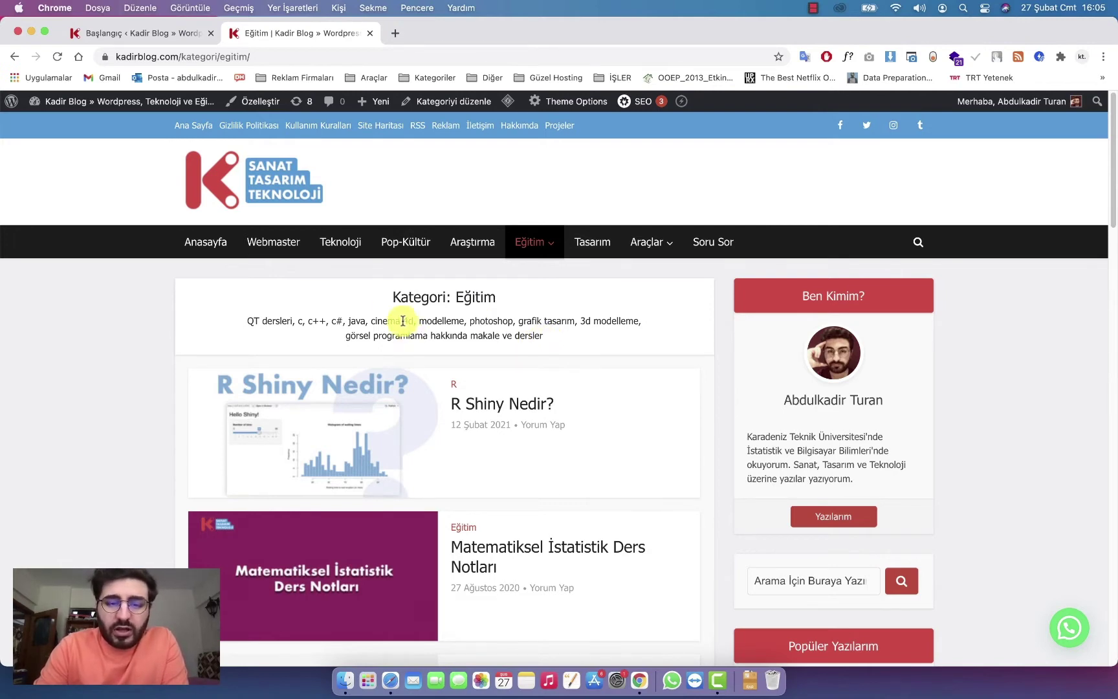
Find the Join.chat plugin by searching the plugin directory for "join.chat", and install and activate it.
left_click(203, 27)
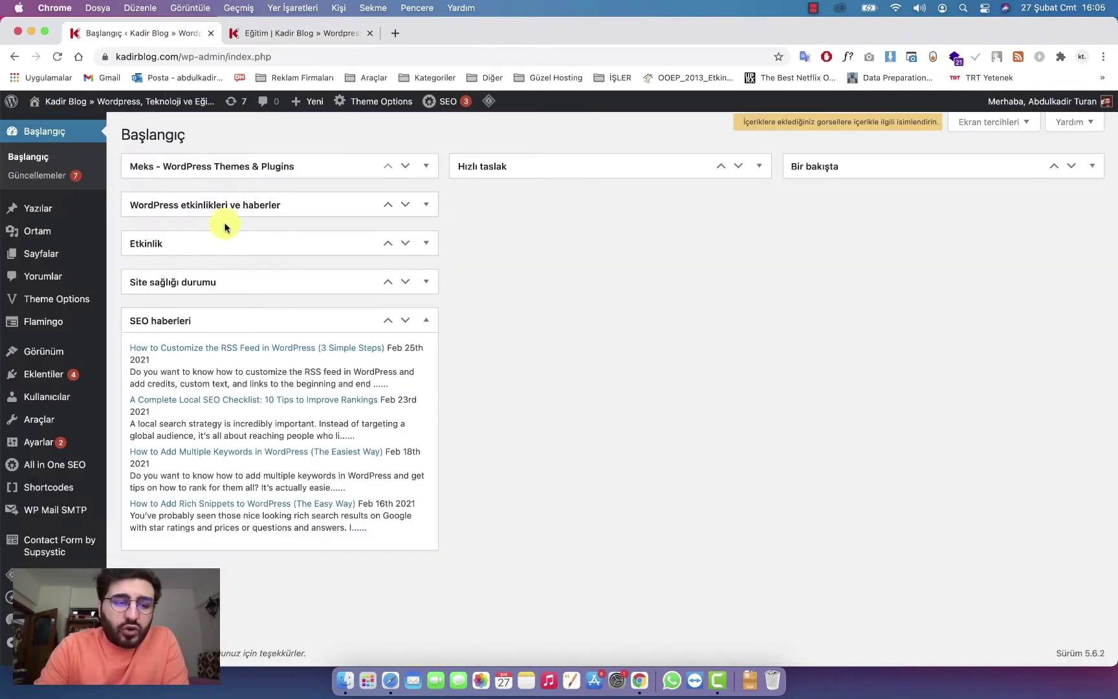
left_click(67, 373)
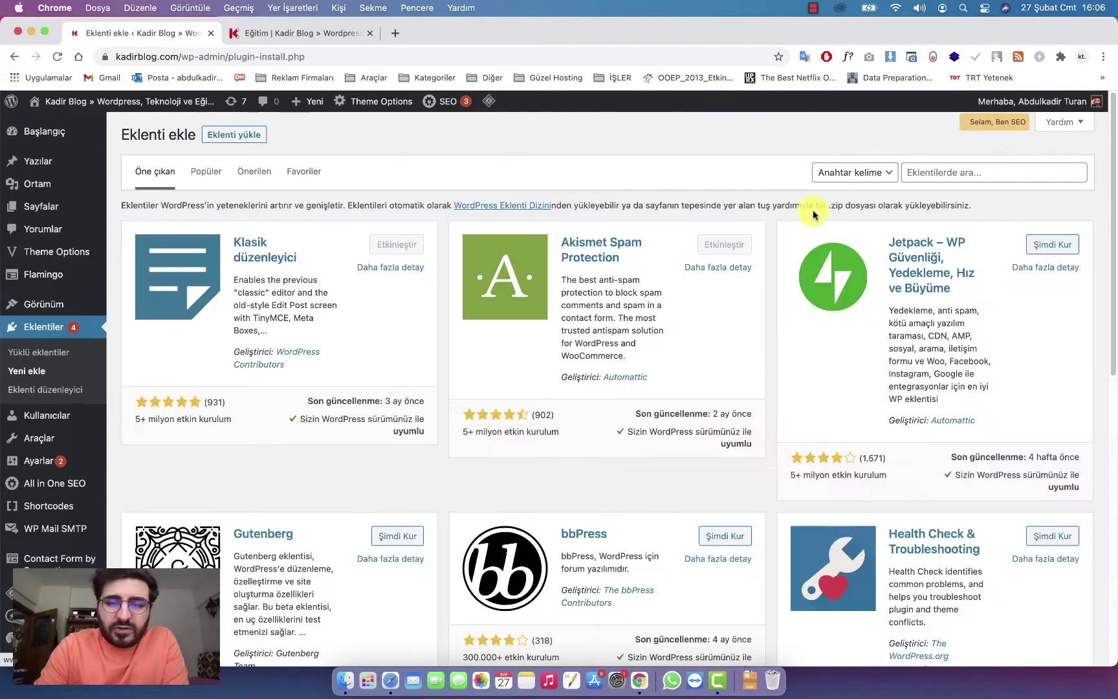
left_click(926, 170)
type("join.chat")
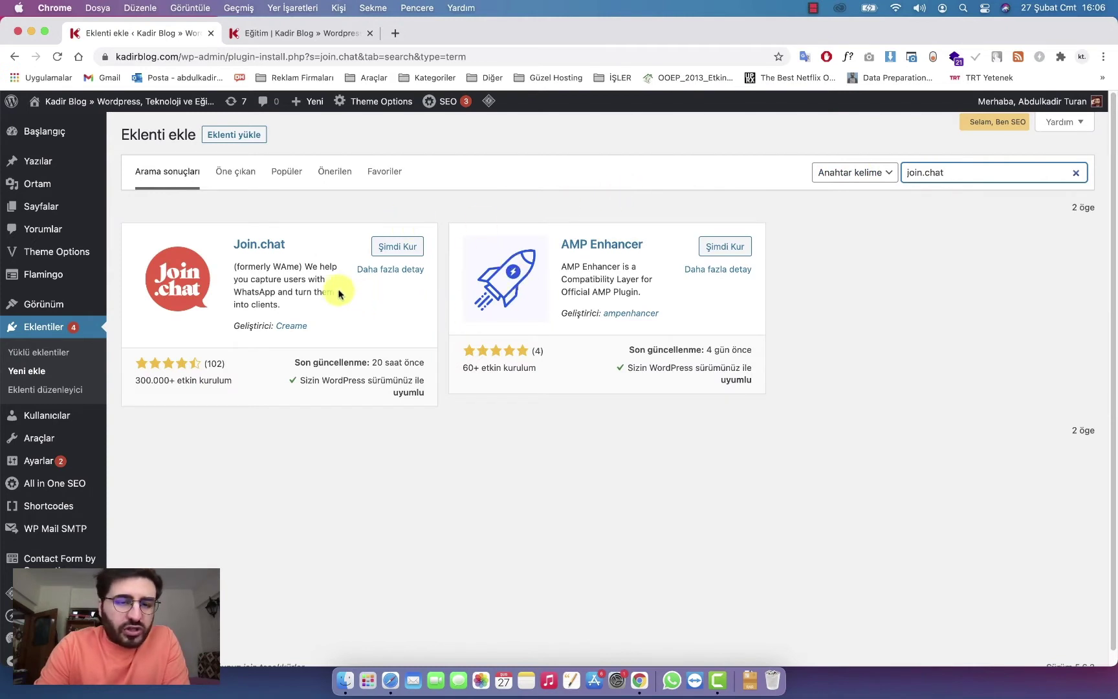
left_click(401, 249)
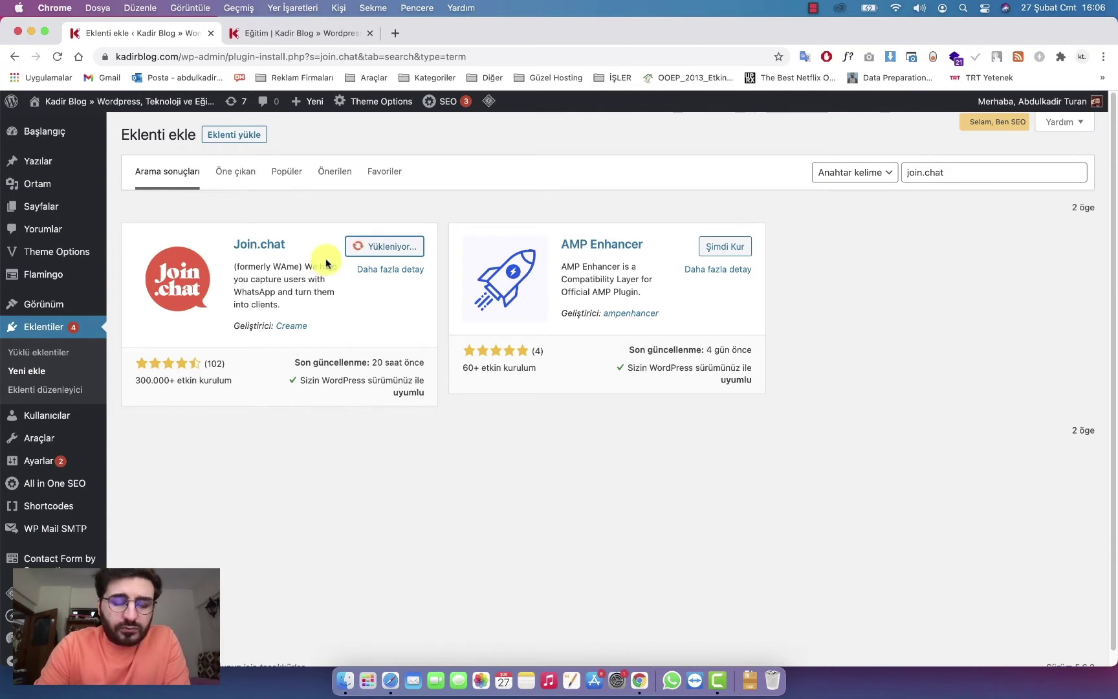
left_click(390, 248)
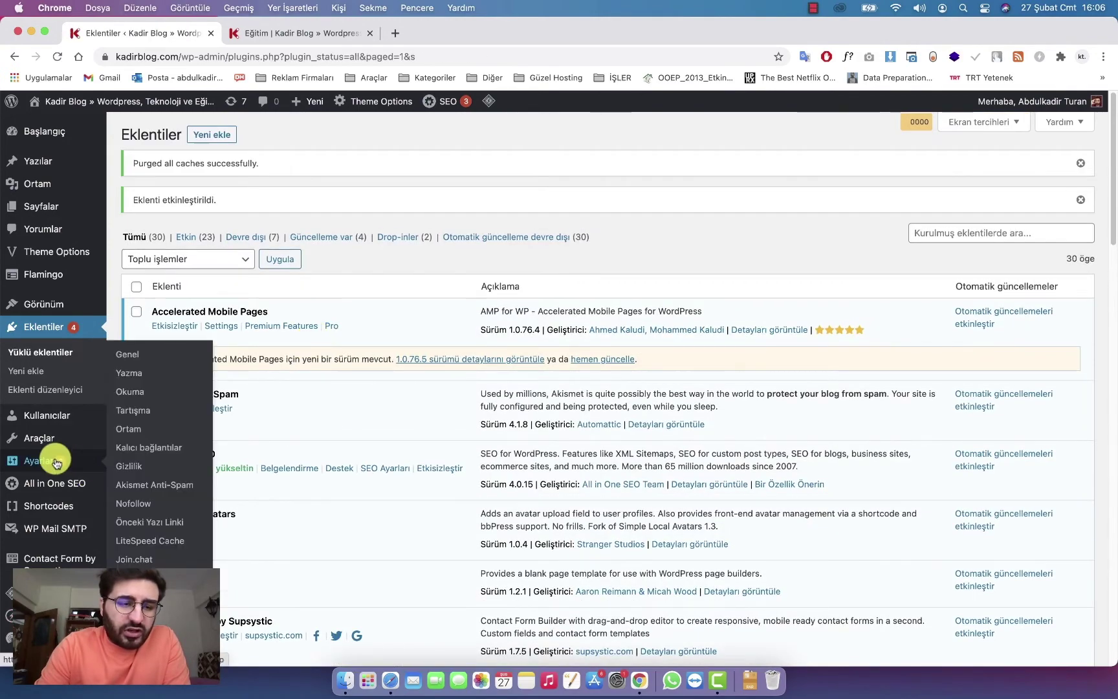
Open the Join.chat plugin's settings page and look over its general options.
scroll(347, 390, "down", 2)
scroll(347, 390, "down", 10)
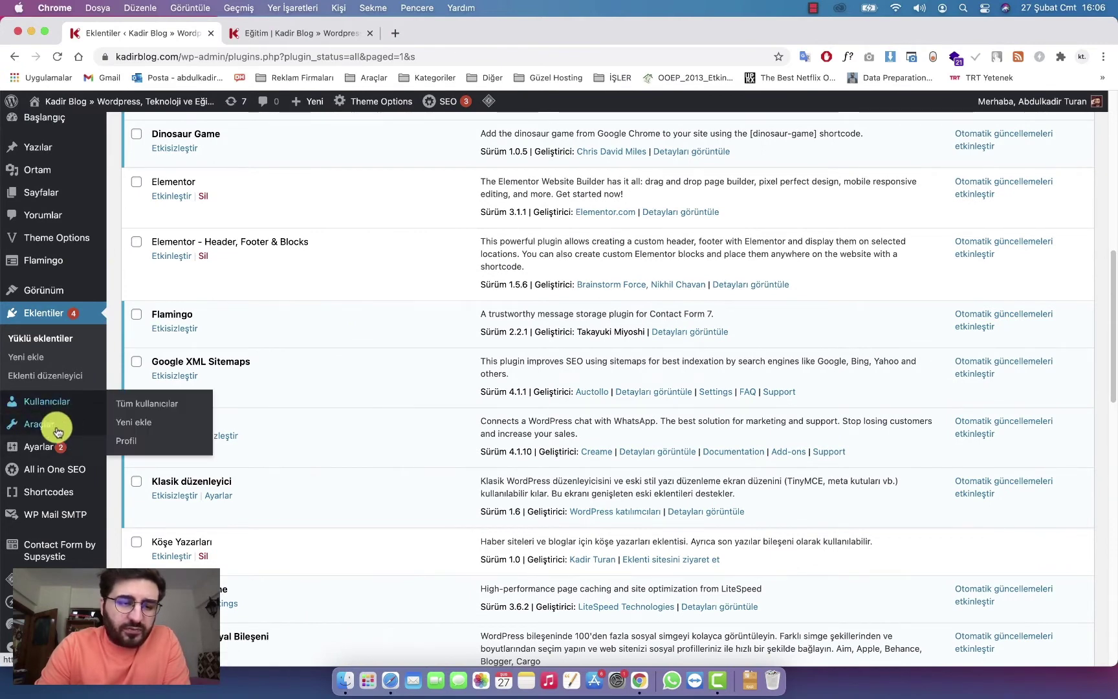
mouse_move(55, 445)
left_click(161, 552)
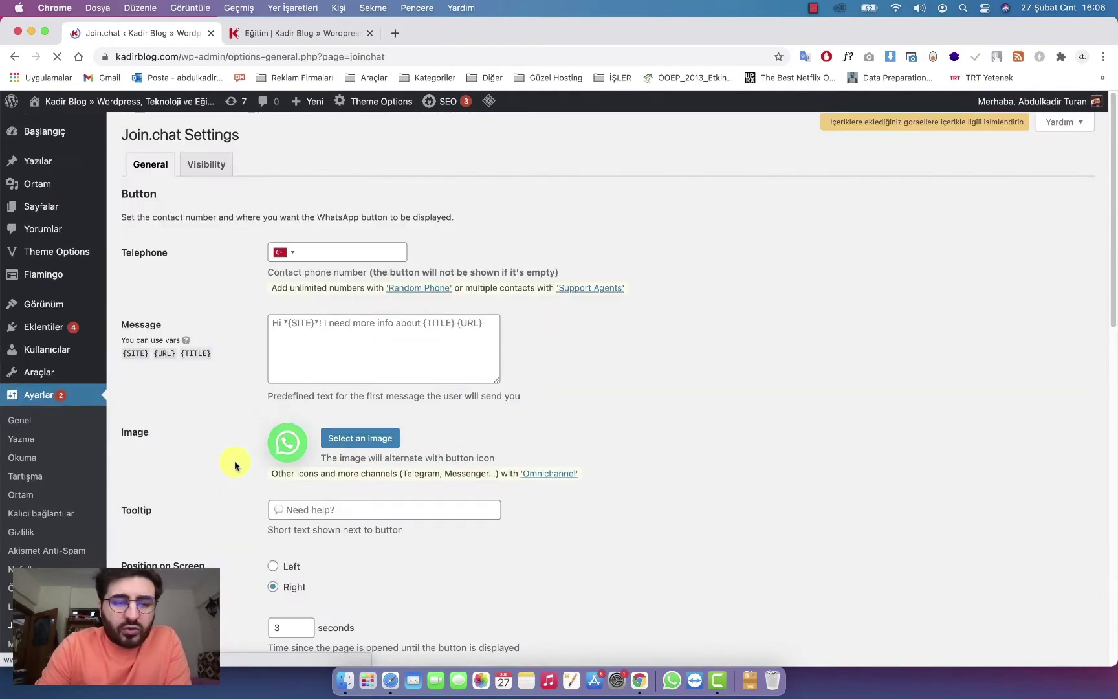
scroll(269, 391, "down", 1)
scroll(240, 367, "down", 10)
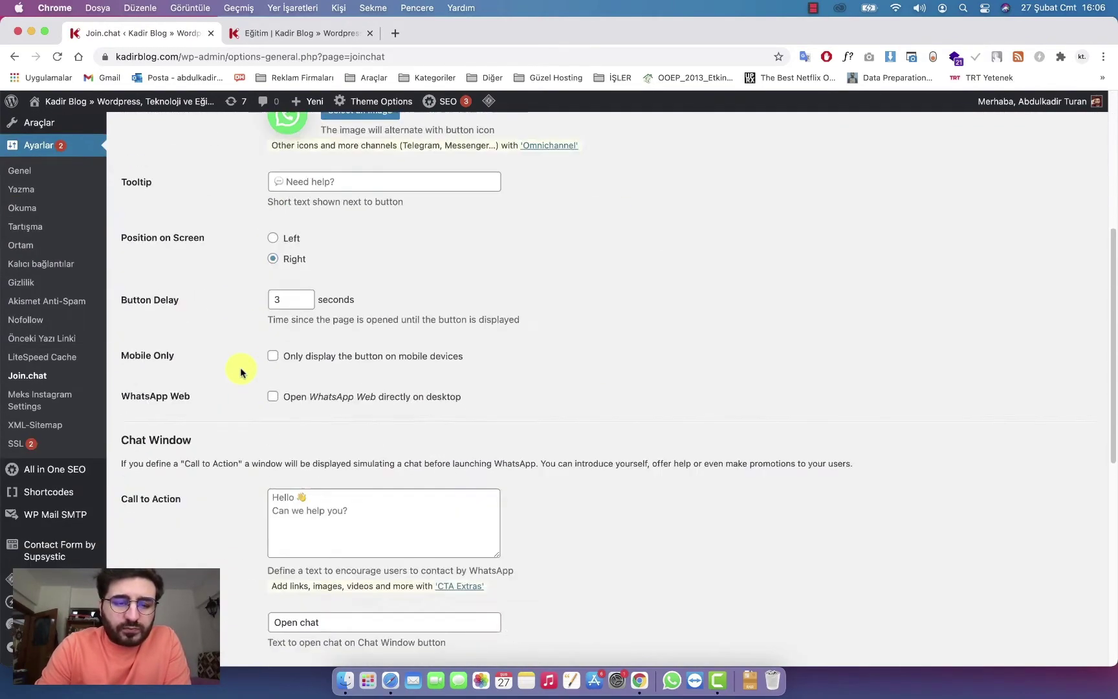
scroll(240, 367, "up", 10)
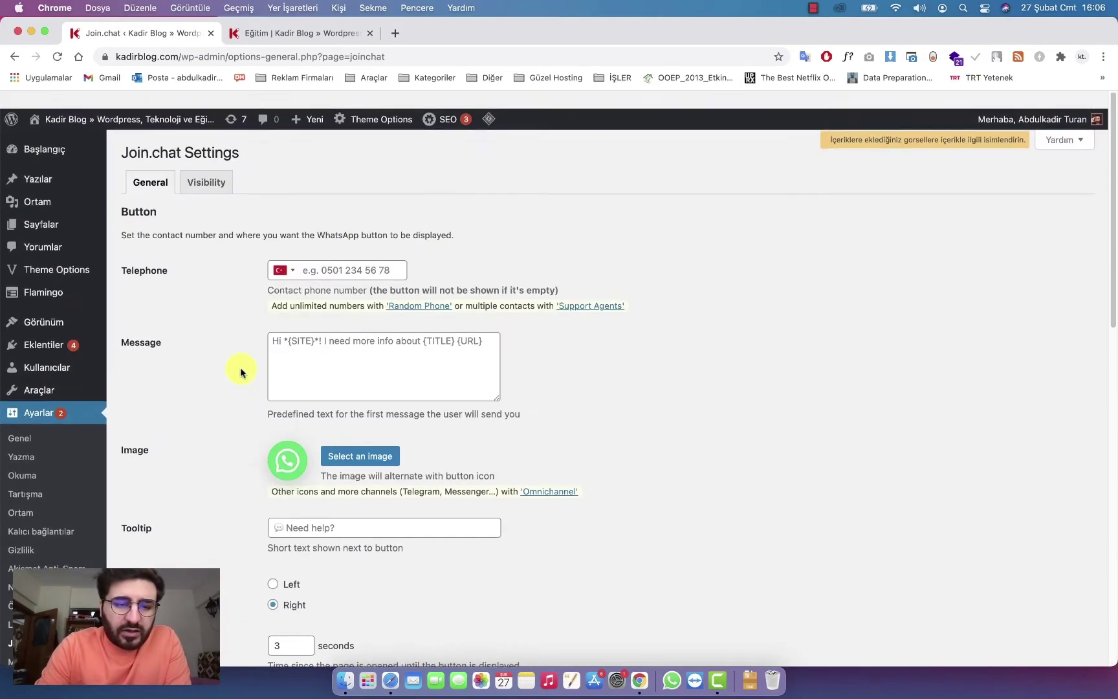
Enter the contact phone number for the WhatsApp button in the Join.chat settings.
left_click(371, 253)
type("123")
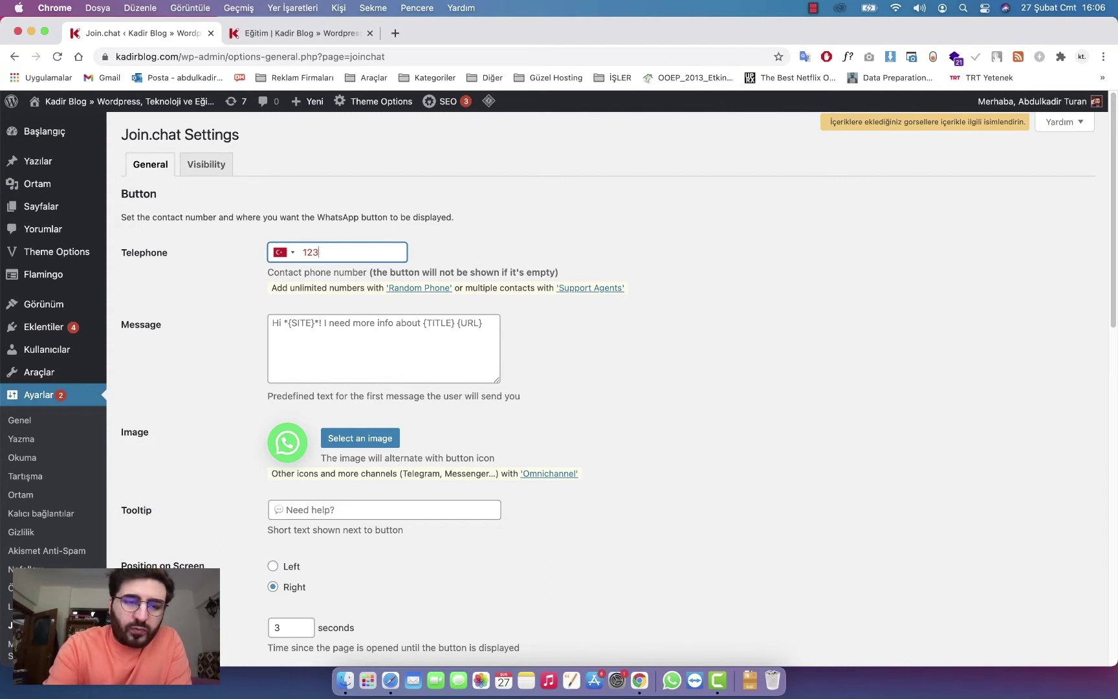
type("1234567")
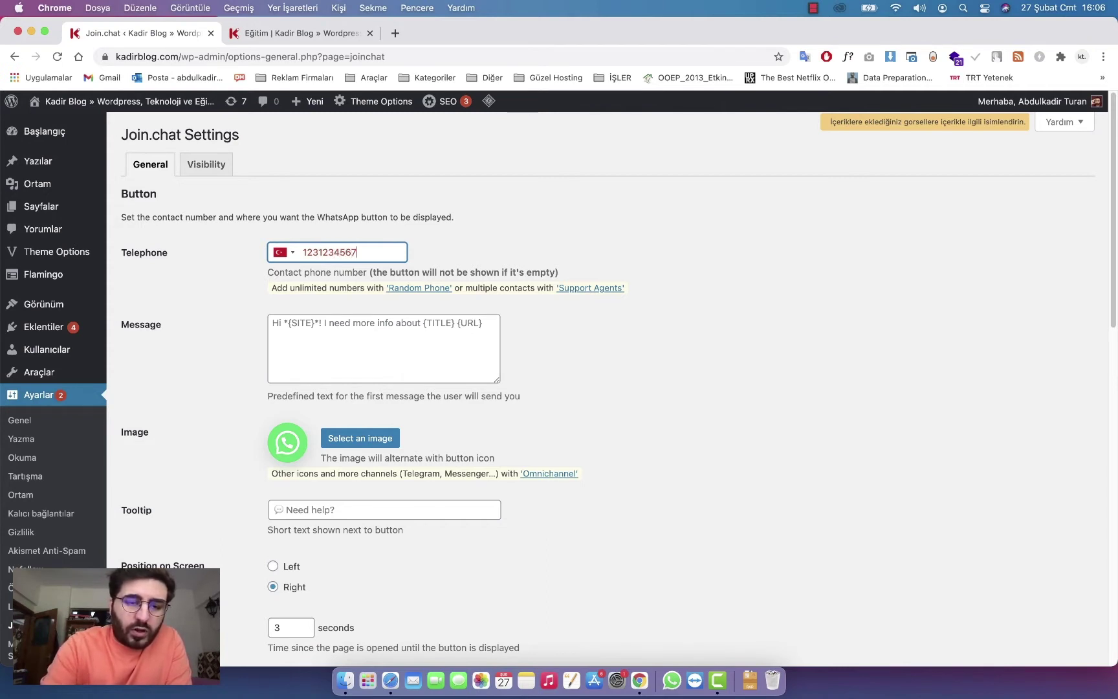
left_click(554, 220)
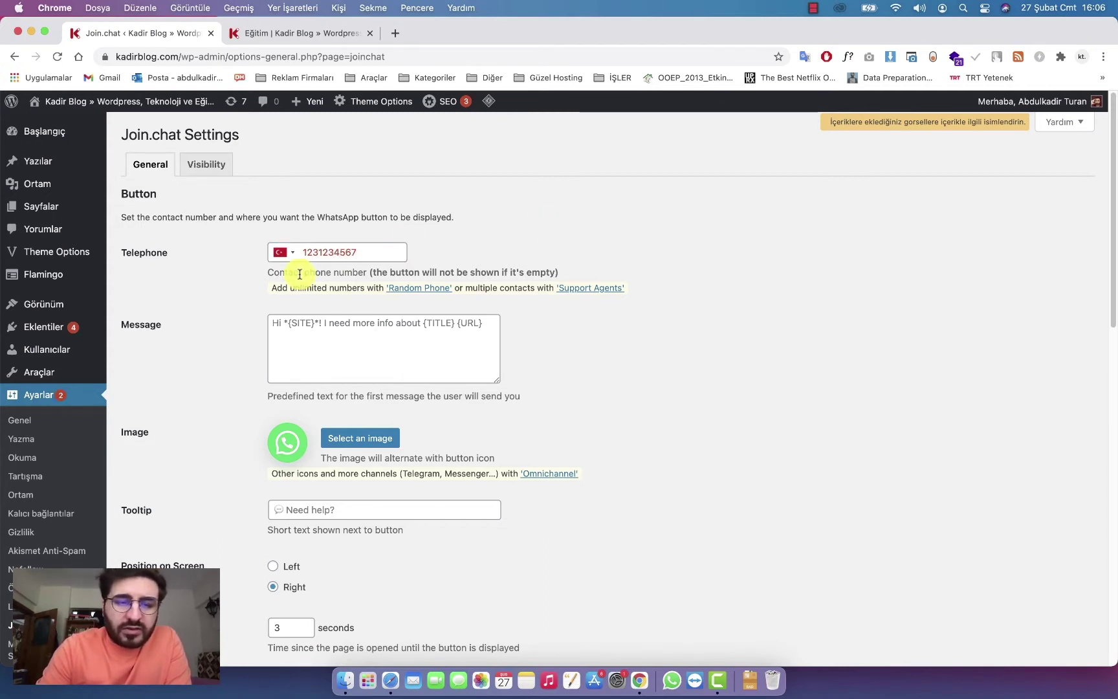
Browse the country codes available for the WhatsApp contact phone number without changing the selected country.
left_click_drag(320, 251, 337, 251)
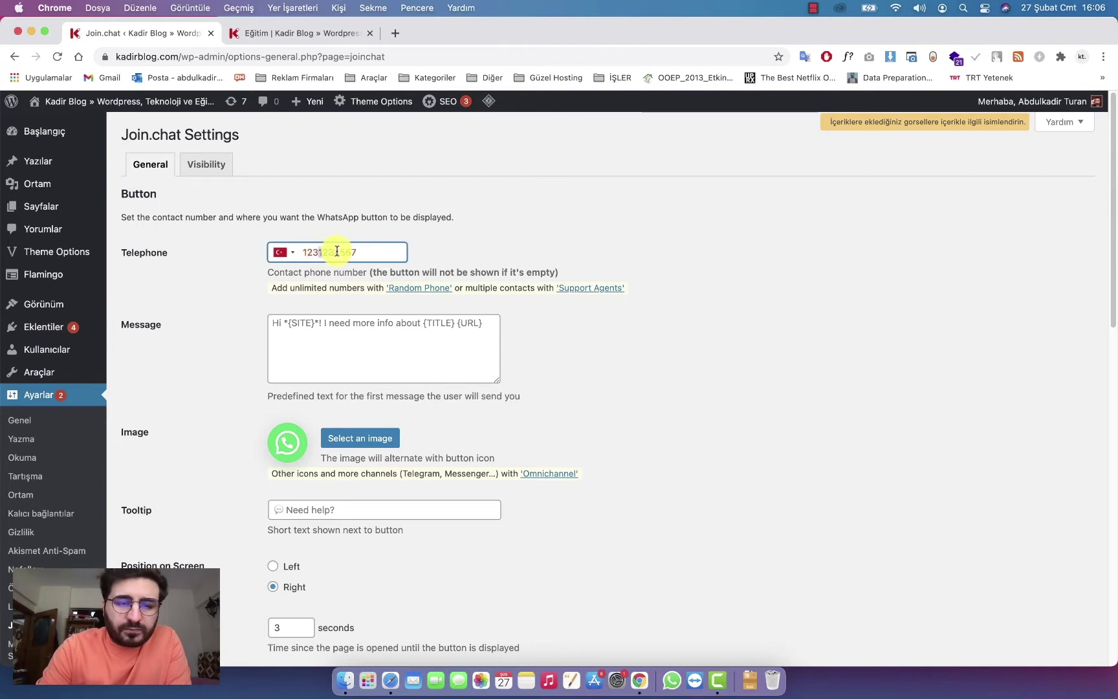
scroll(282, 230, "down", 1)
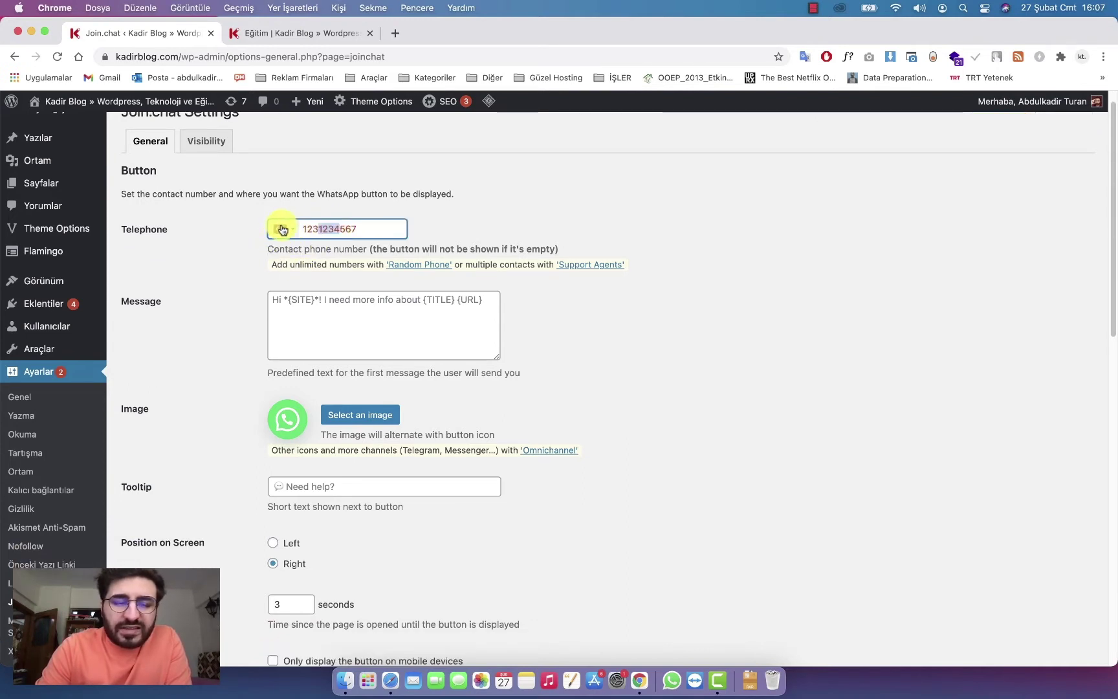
left_click(283, 229)
scroll(314, 301, "down", 2)
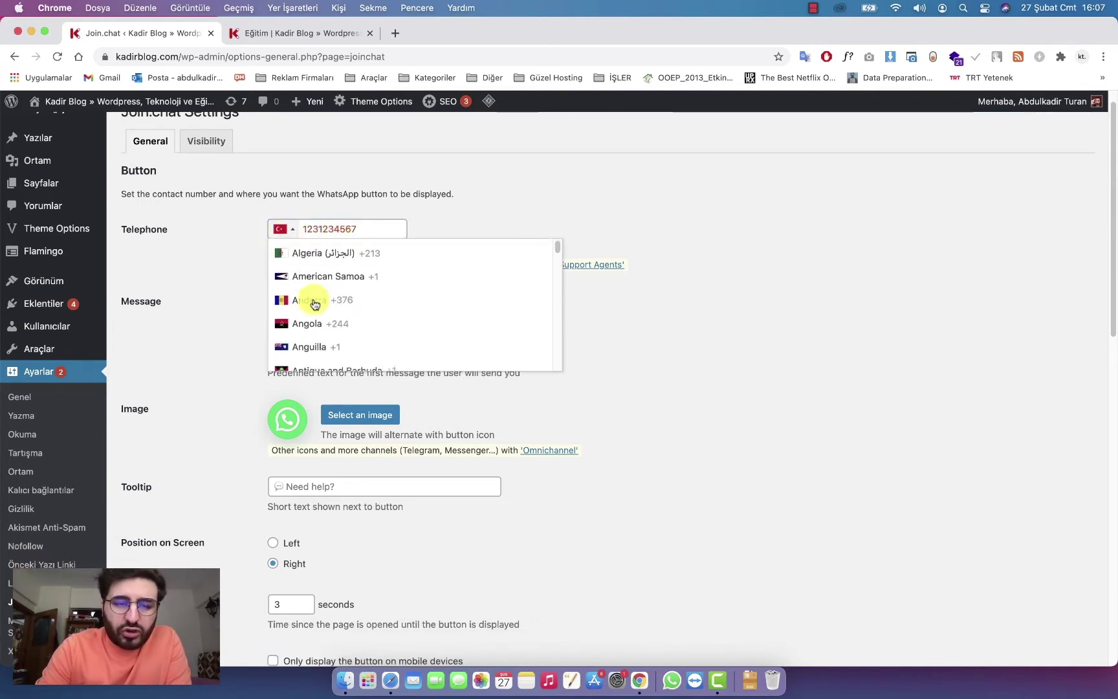
scroll(315, 304, "up", 2)
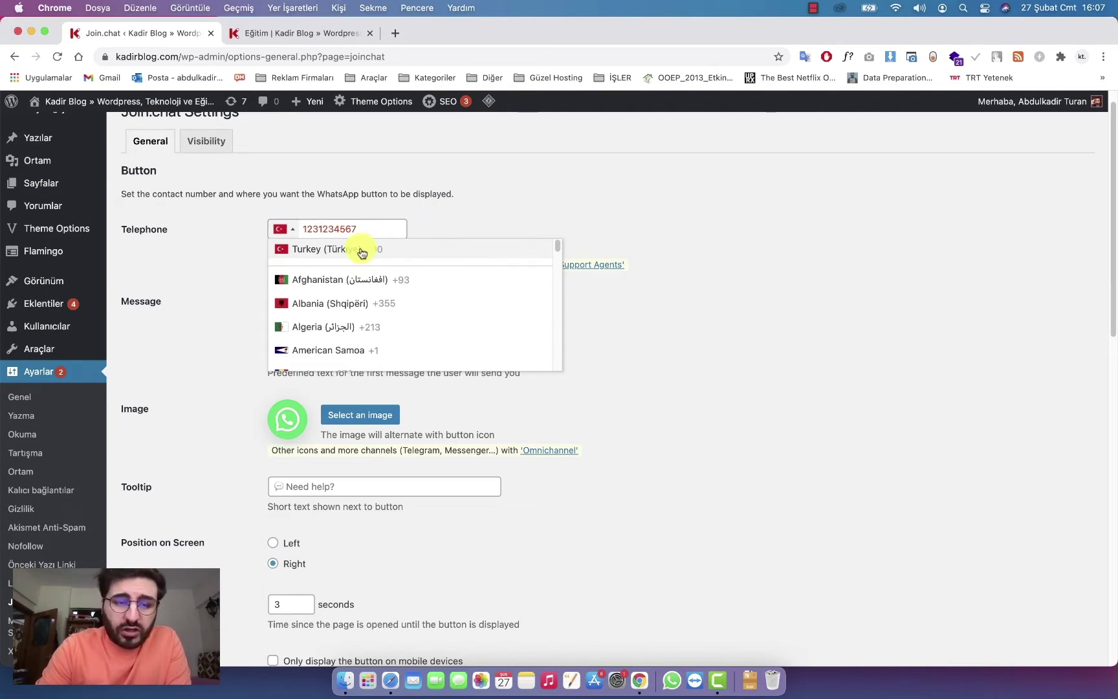
left_click(456, 208)
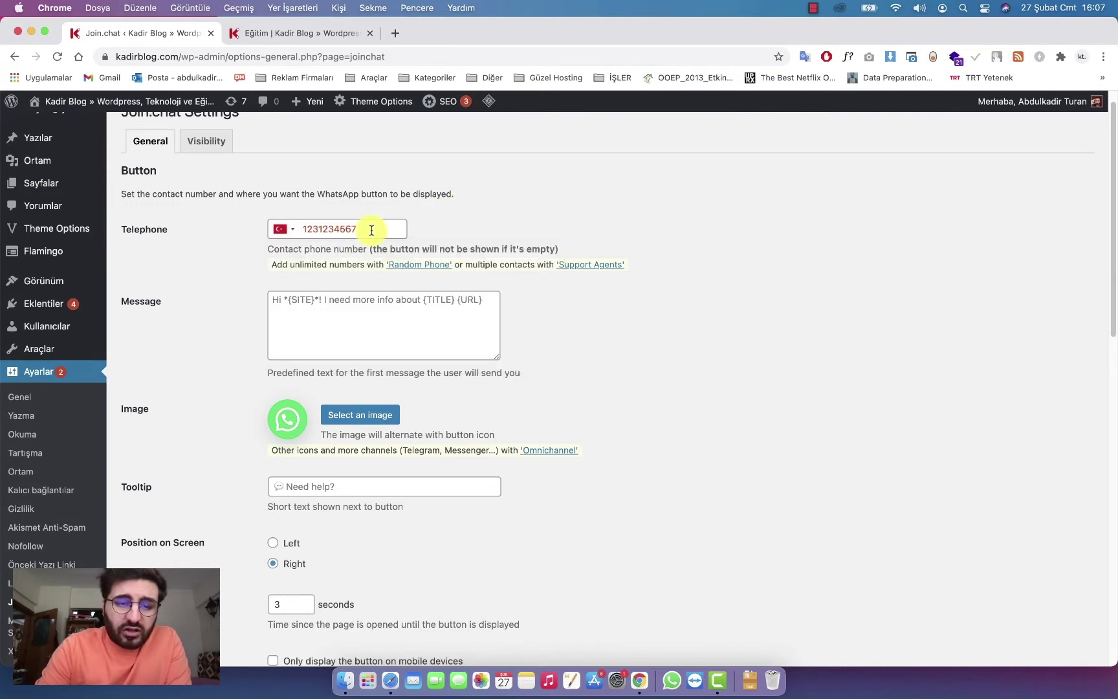
left_click_drag(369, 232, 283, 234)
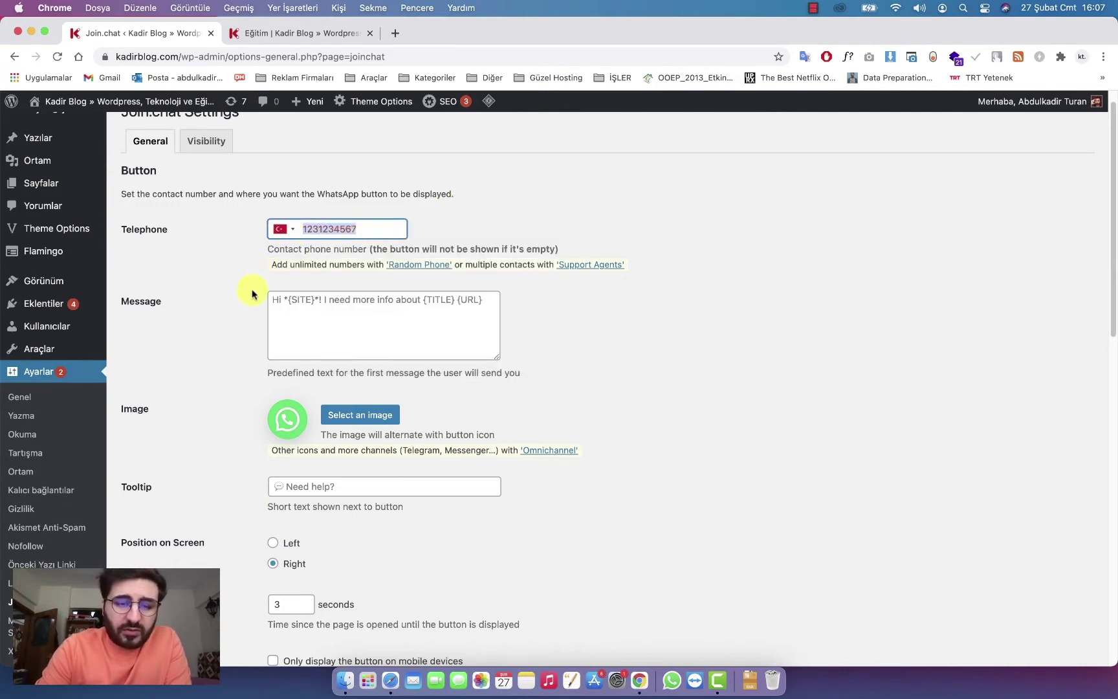
Set the predefined first message to "Merhaba bizimle iletişime geçebilirsiniz.".
scroll(228, 339, "down", 2)
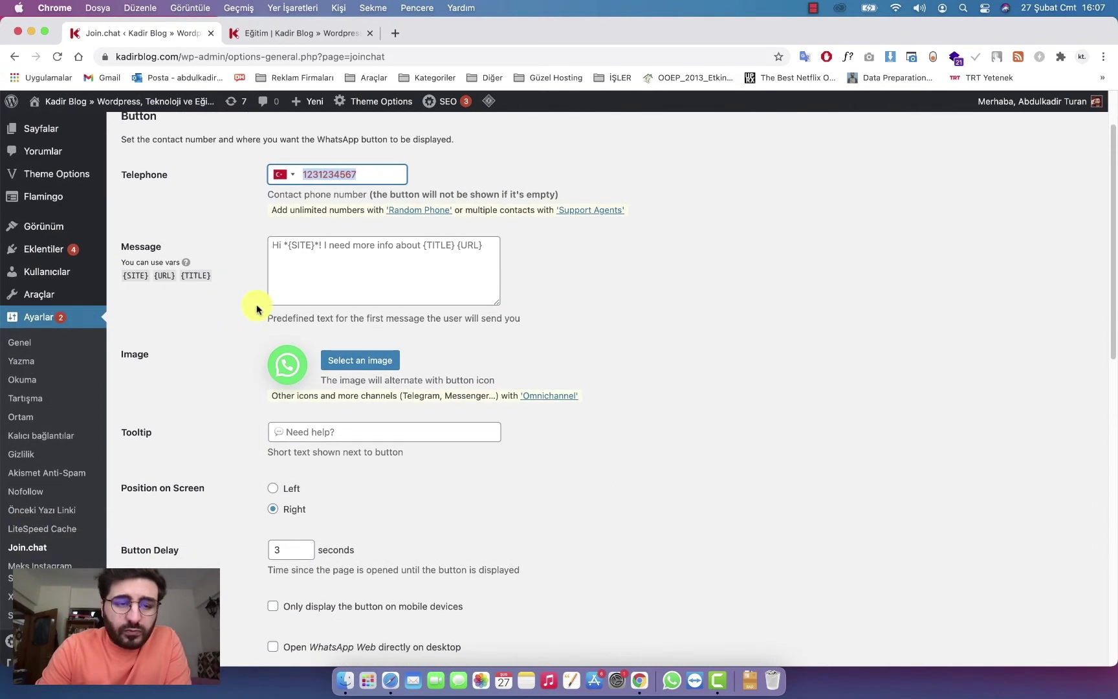
left_click(344, 269)
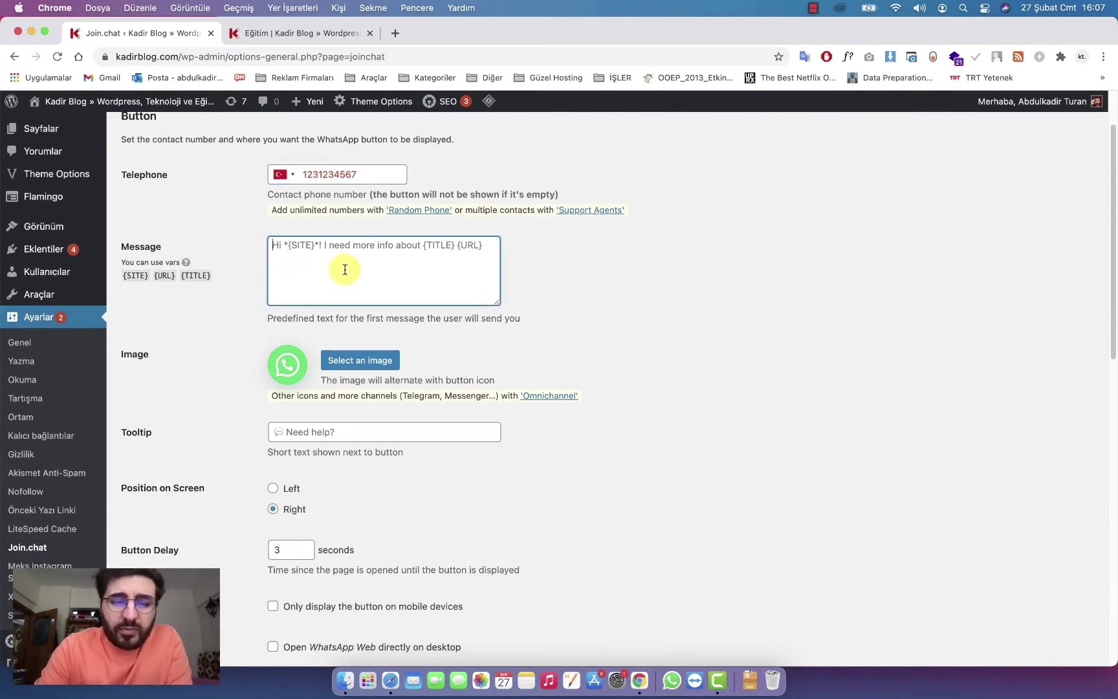
type("Merh")
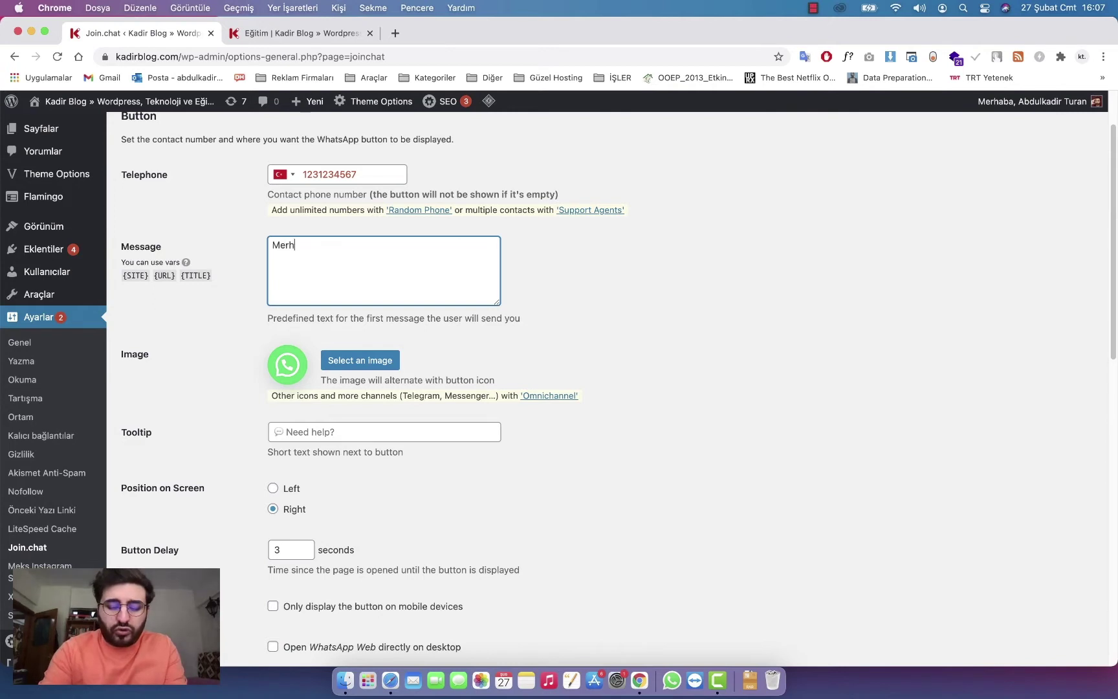
type("aba bizimle i")
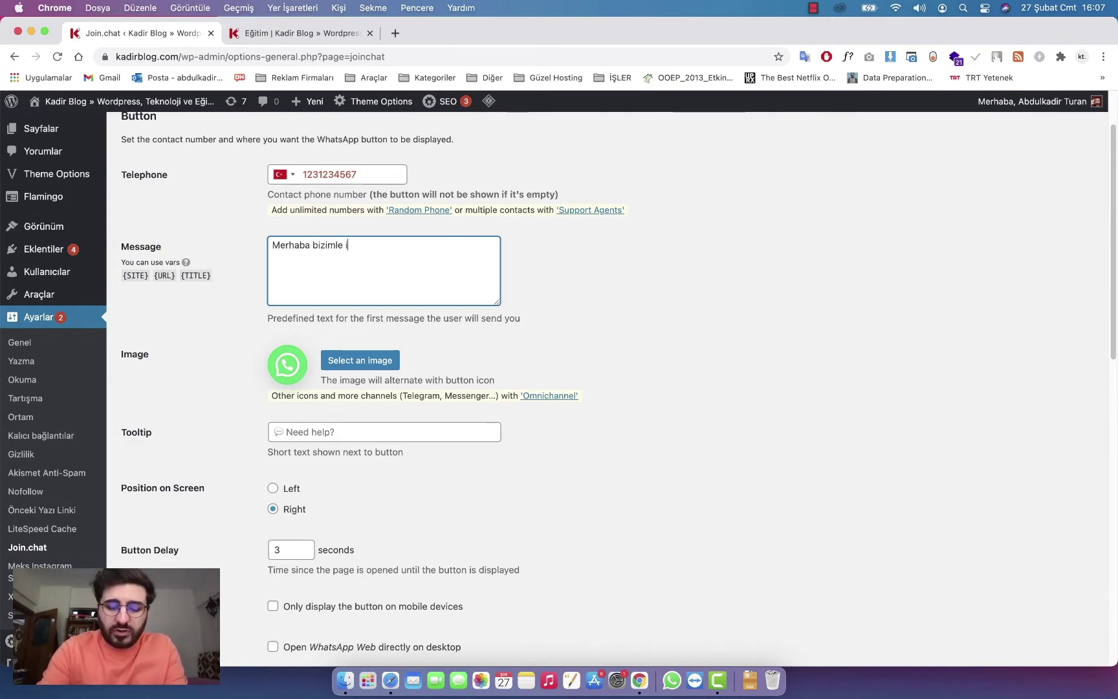
type("letişime geçe")
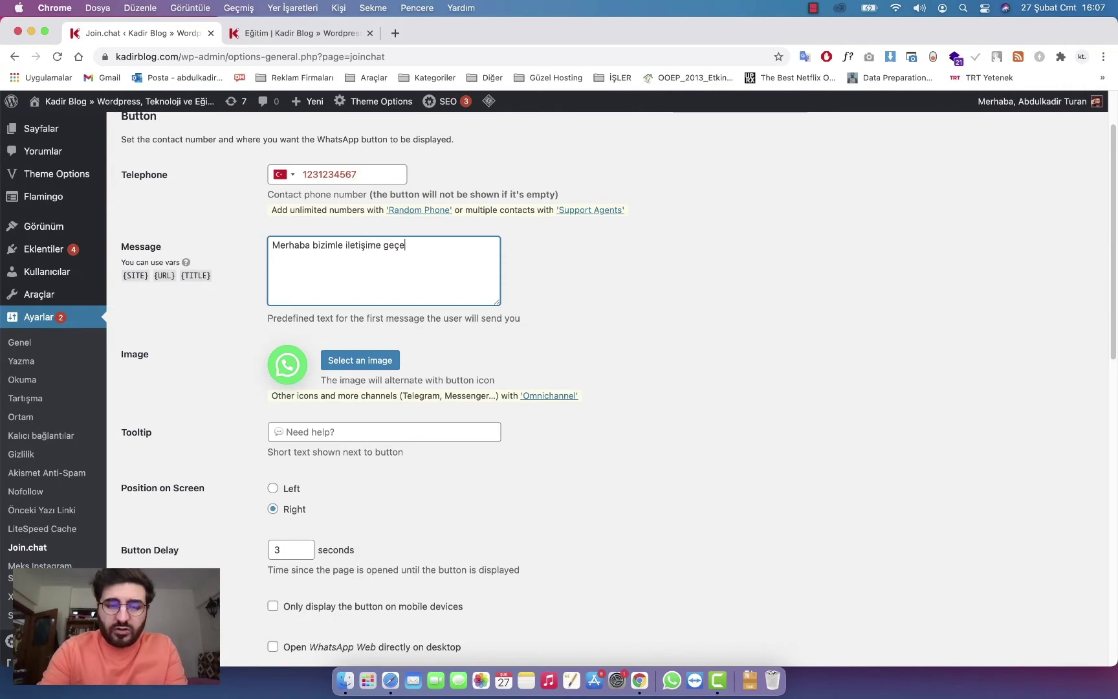
type("bilirsiniz.")
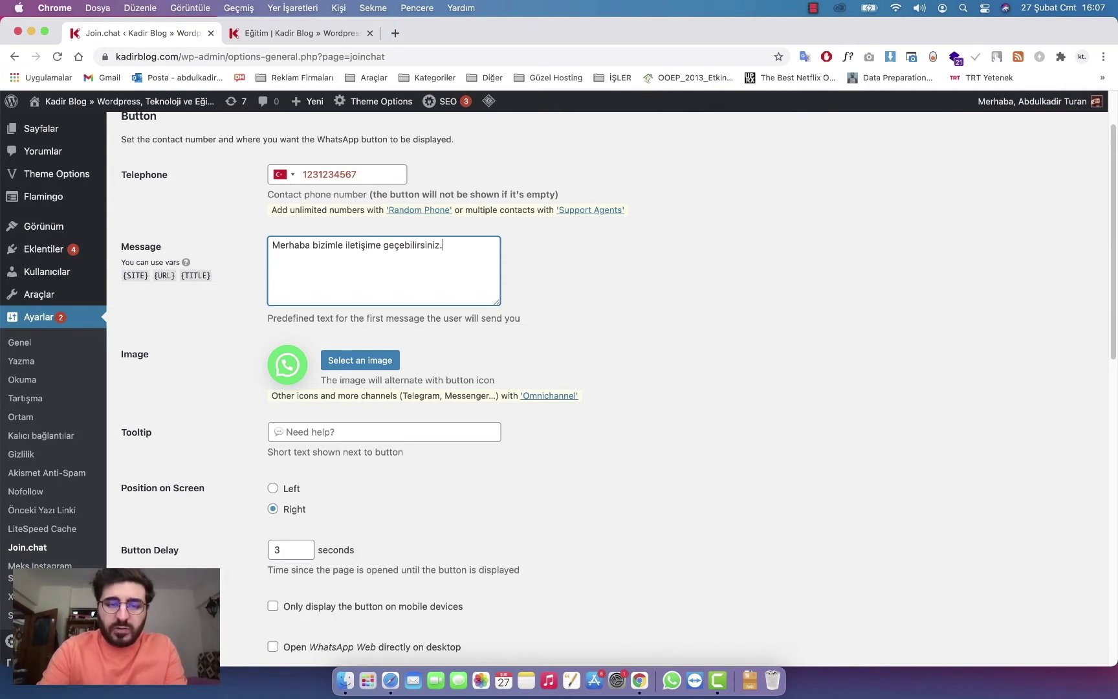
Check the WhatsApp button on the live blog page and set the button's tooltip text to "İletişime geç".
scroll(298, 295, "down", 2)
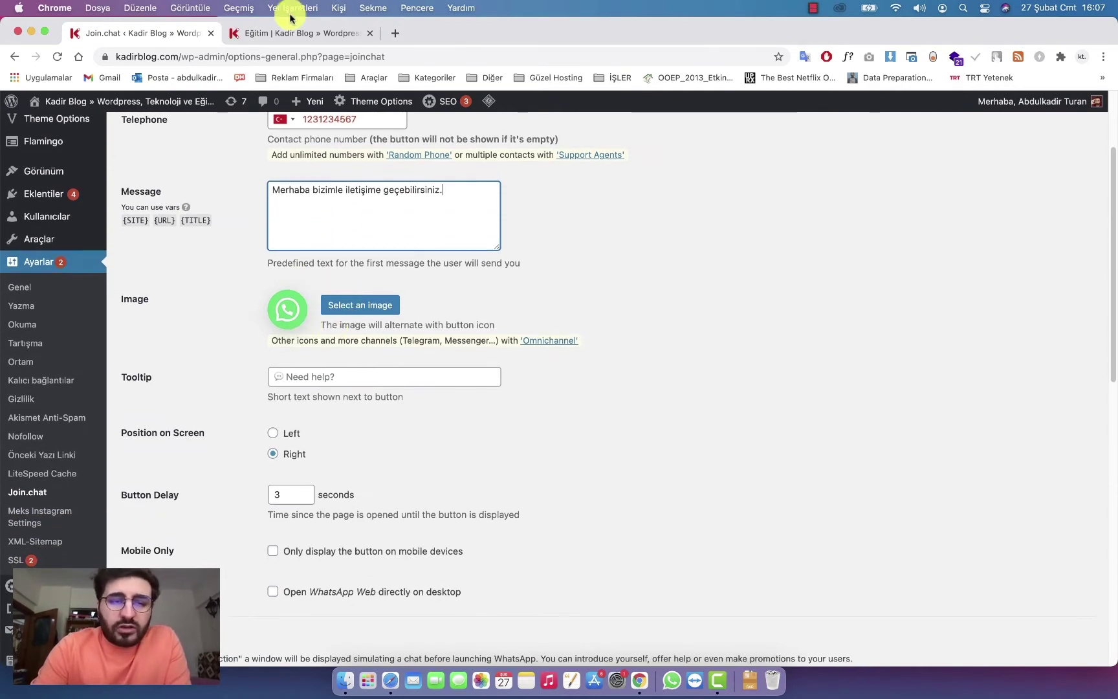
left_click(293, 31)
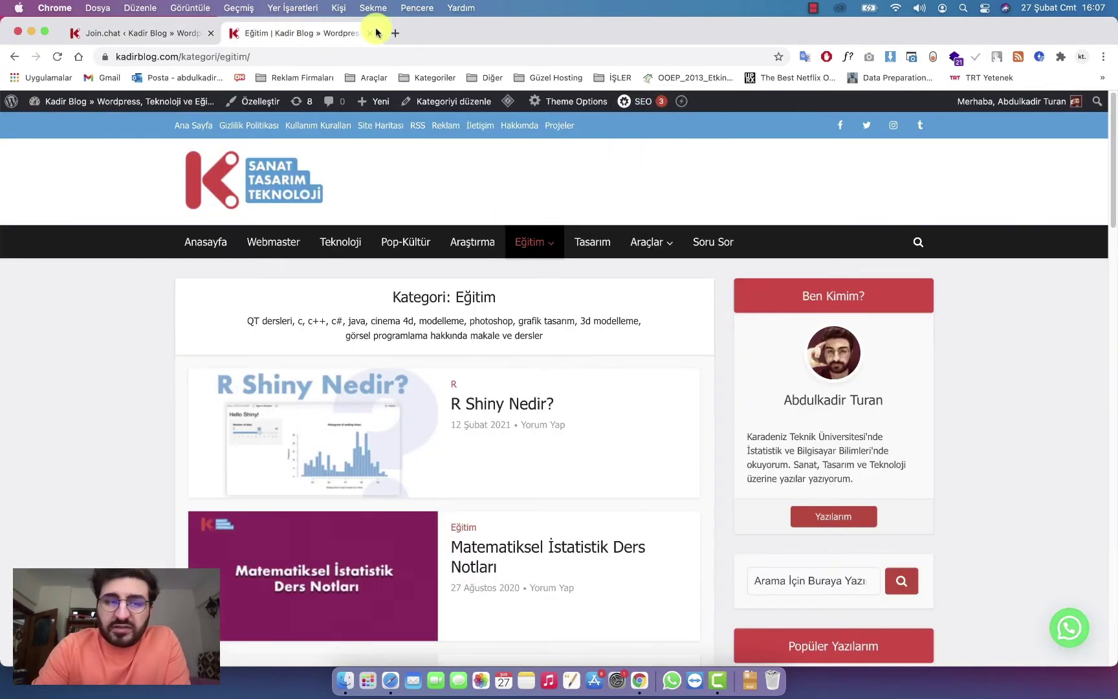
left_click(169, 32)
scroll(283, 315, "down", 3)
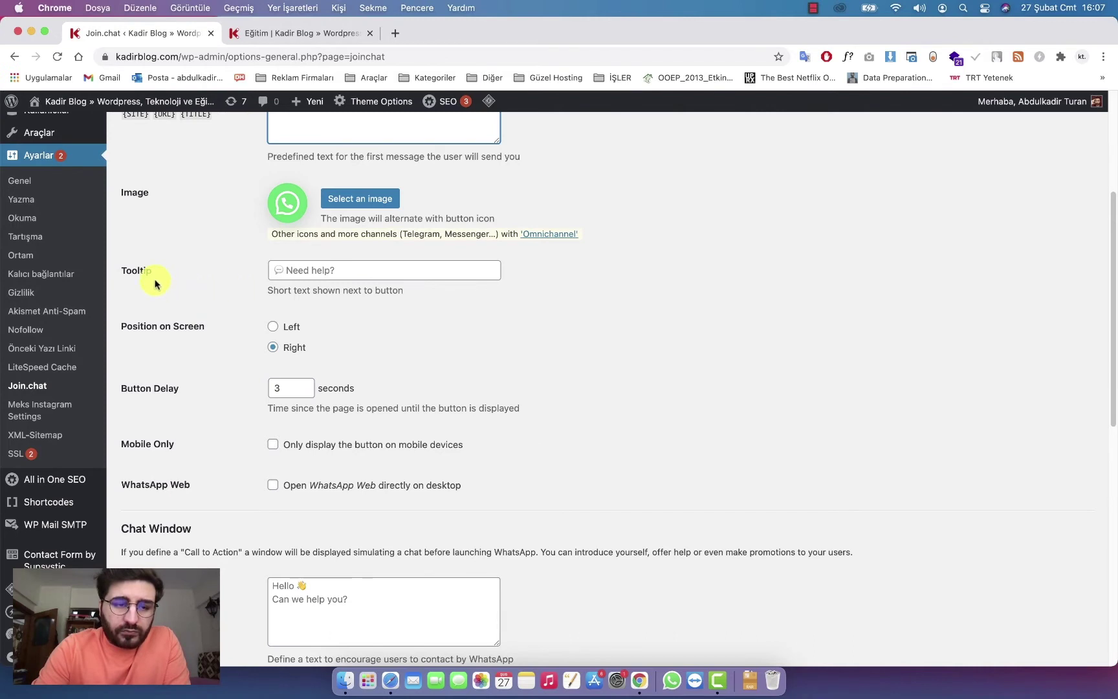
left_click(333, 270)
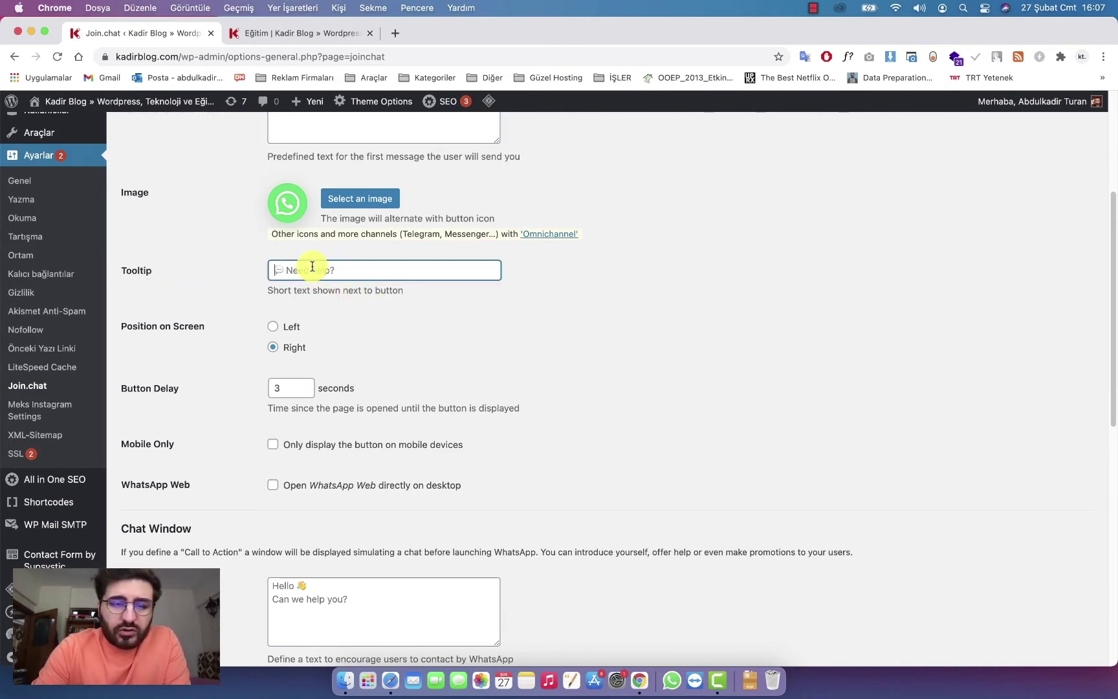
left_click(284, 33)
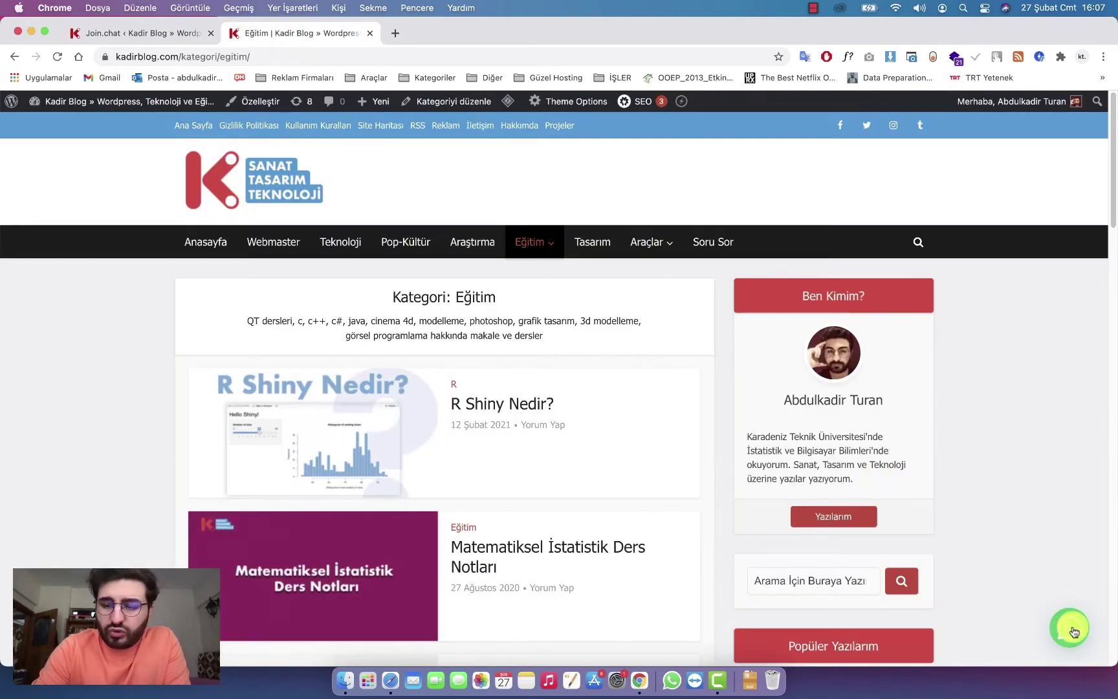
left_click(148, 32)
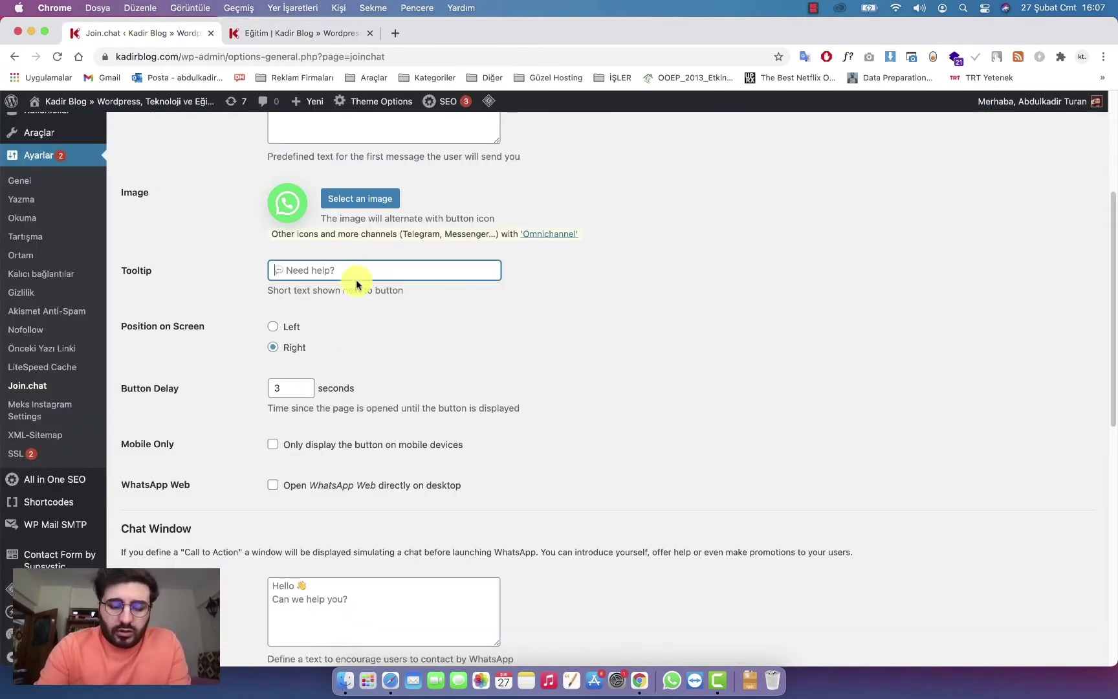
type("İletişime geç")
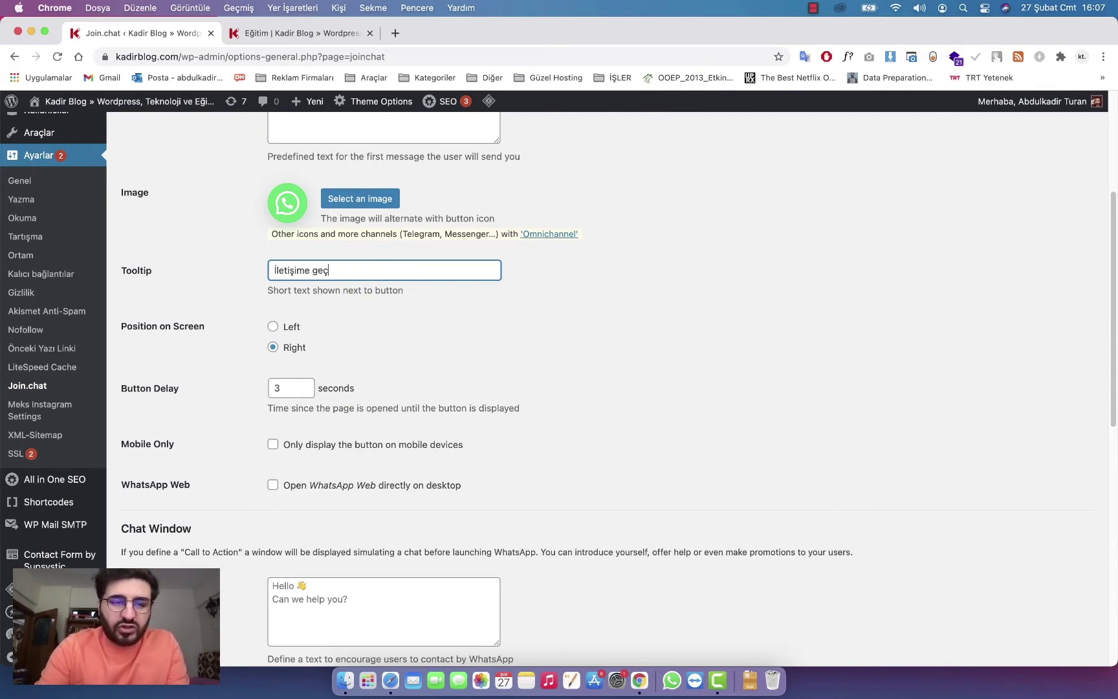
Review the button's screen position, button delay and mobile-only options, toggling the mobile-only display on and back off.
scroll(424, 295, "down", 2)
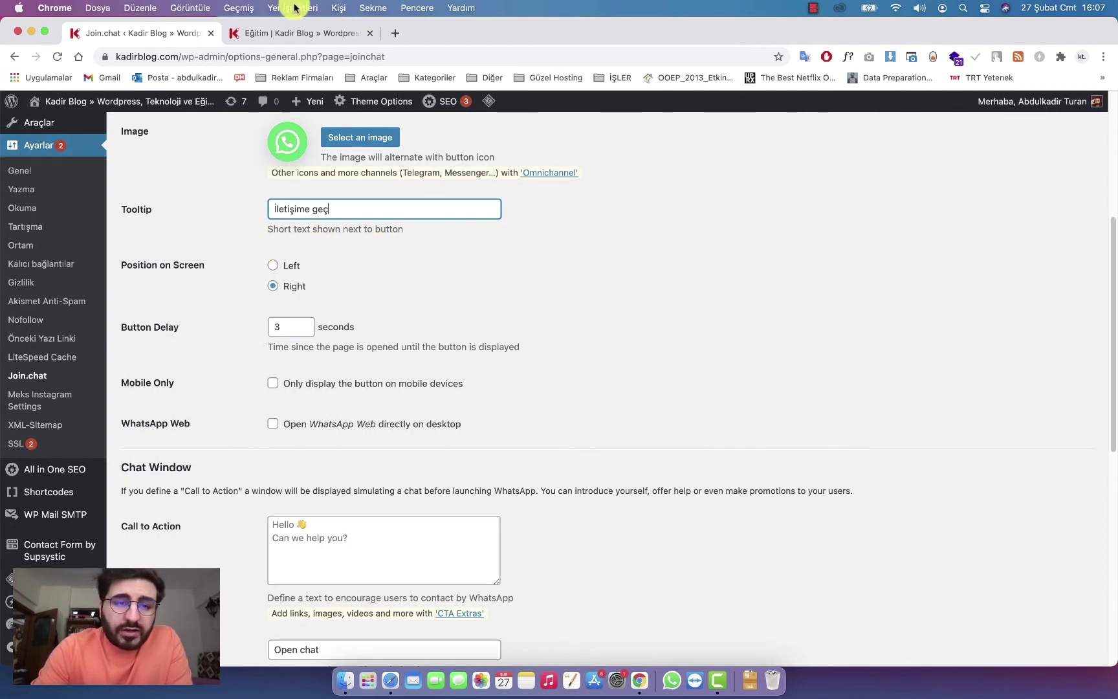
left_click(295, 32)
left_click(156, 33)
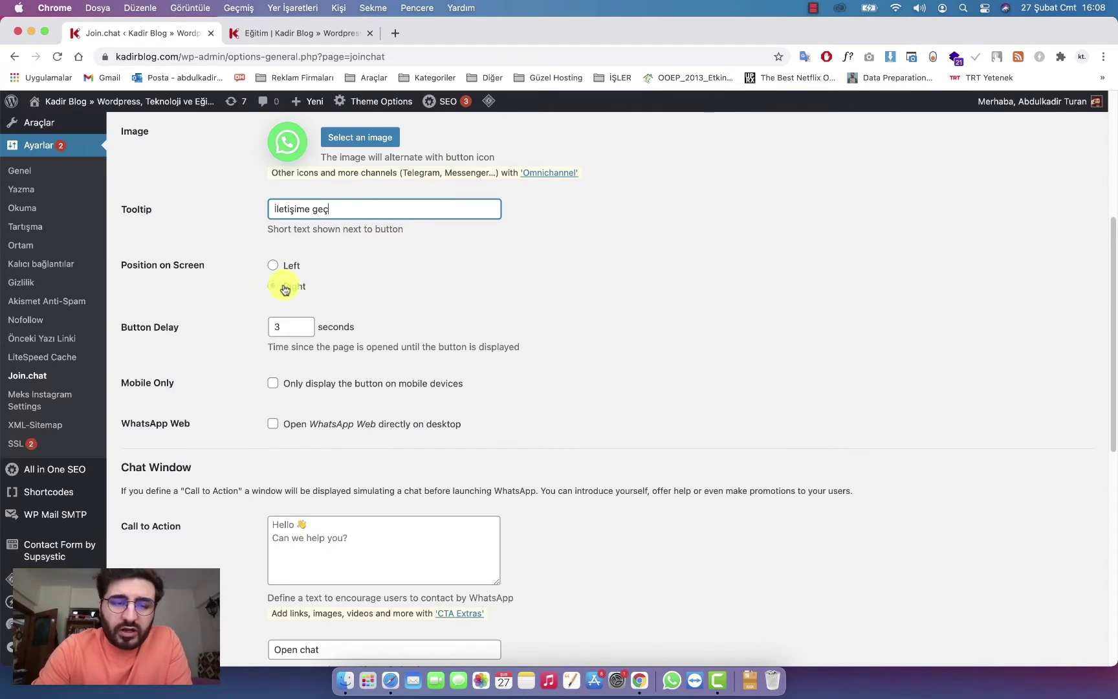
scroll(313, 287, "down", 3)
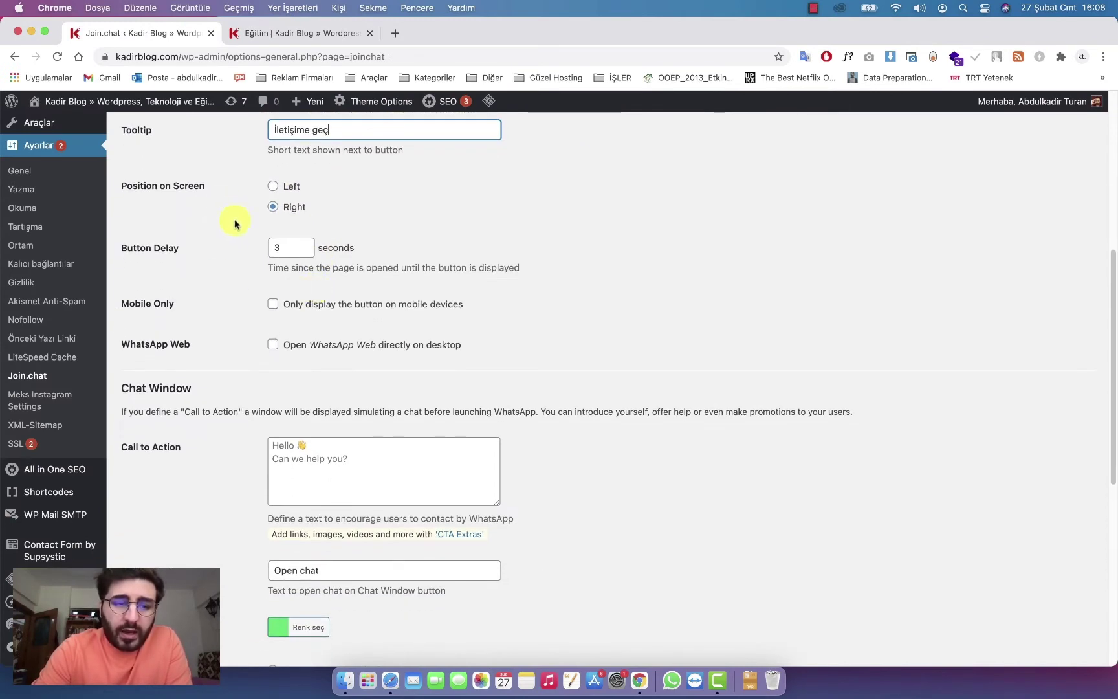
left_click_drag(294, 252, 257, 249)
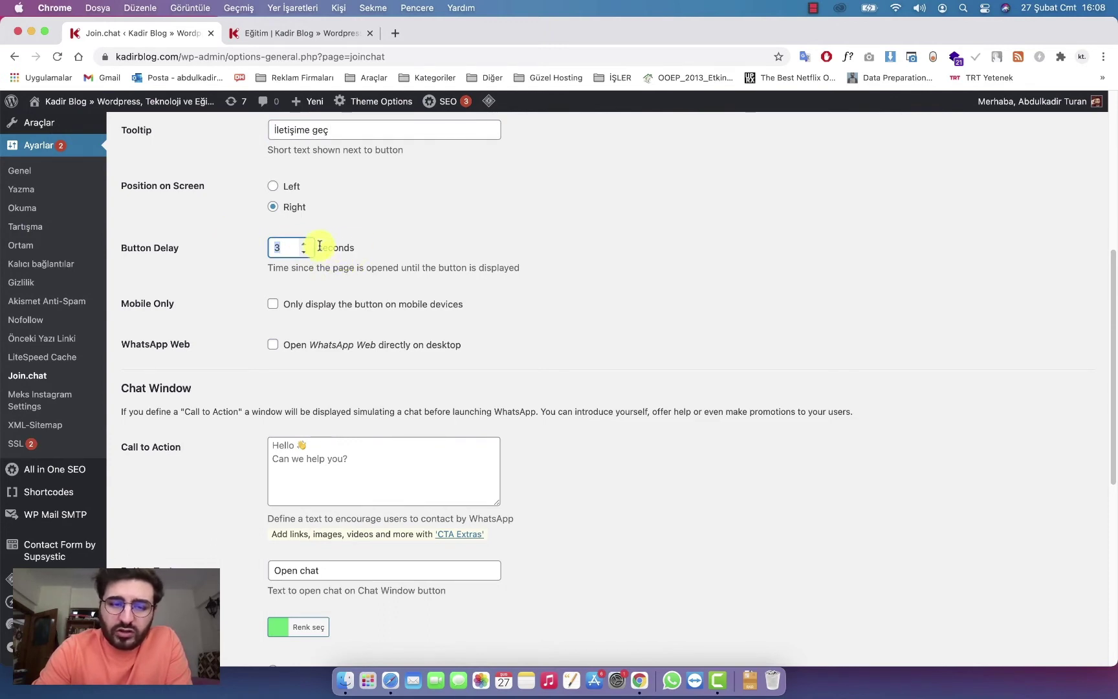
left_click_drag(320, 246, 363, 249)
left_click(363, 249)
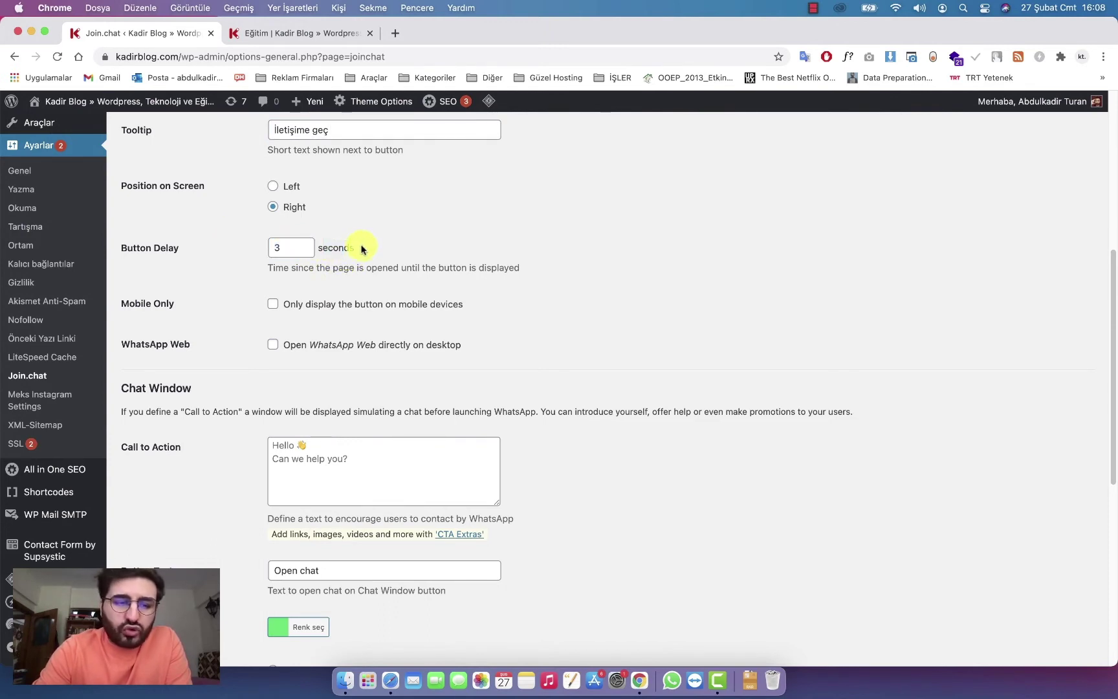
scroll(363, 249, "down", 2)
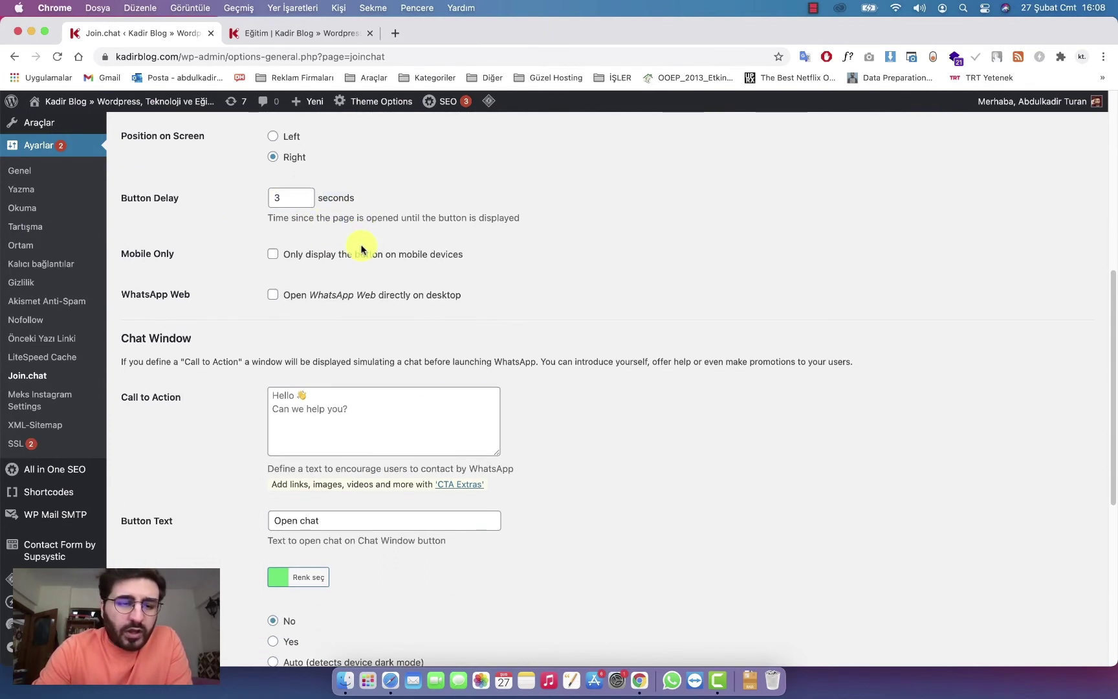
left_click(279, 259)
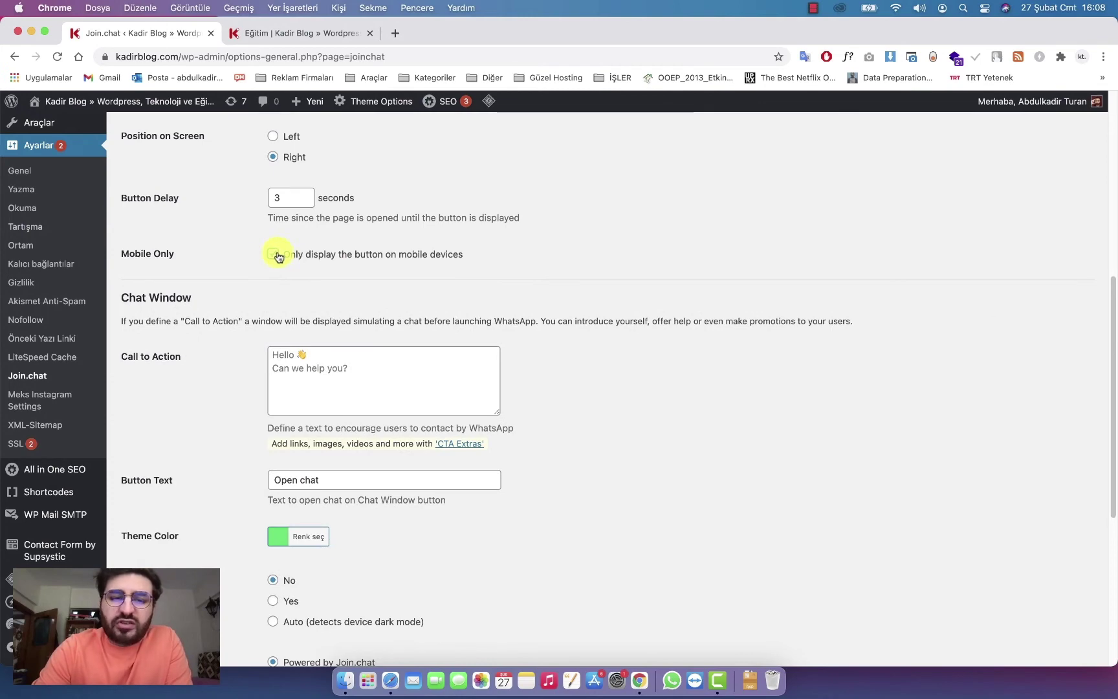
left_click(274, 256)
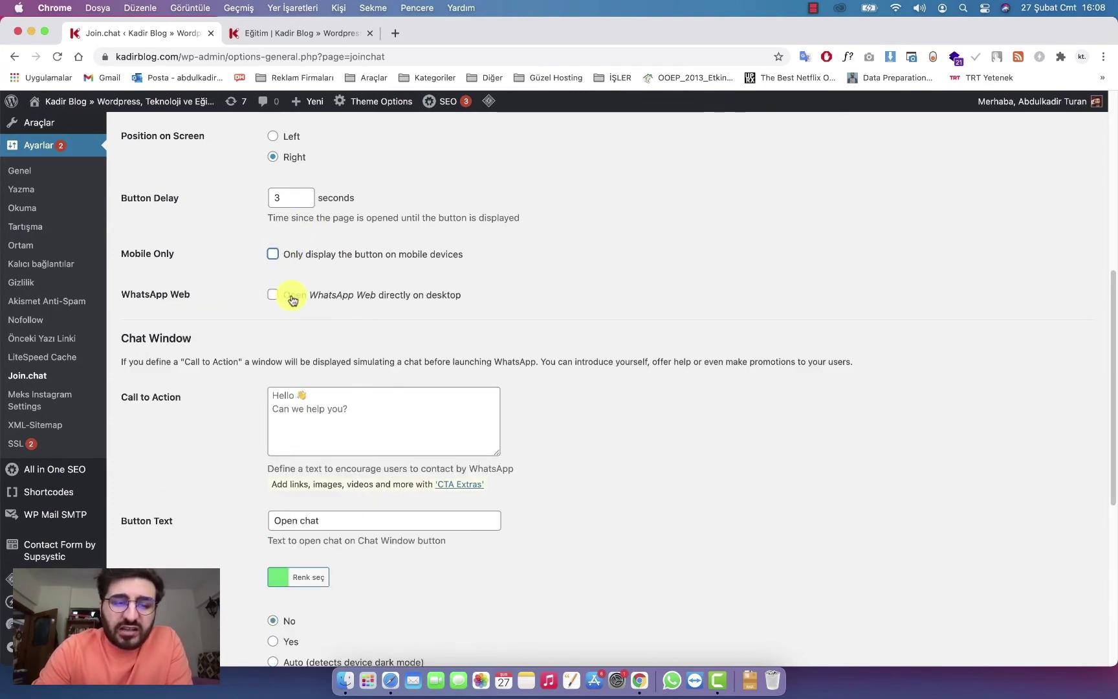
Open the WhatsApp chat window on the live blog page, and examine the Chat Window section of the Join.chat settings.
left_click(304, 36)
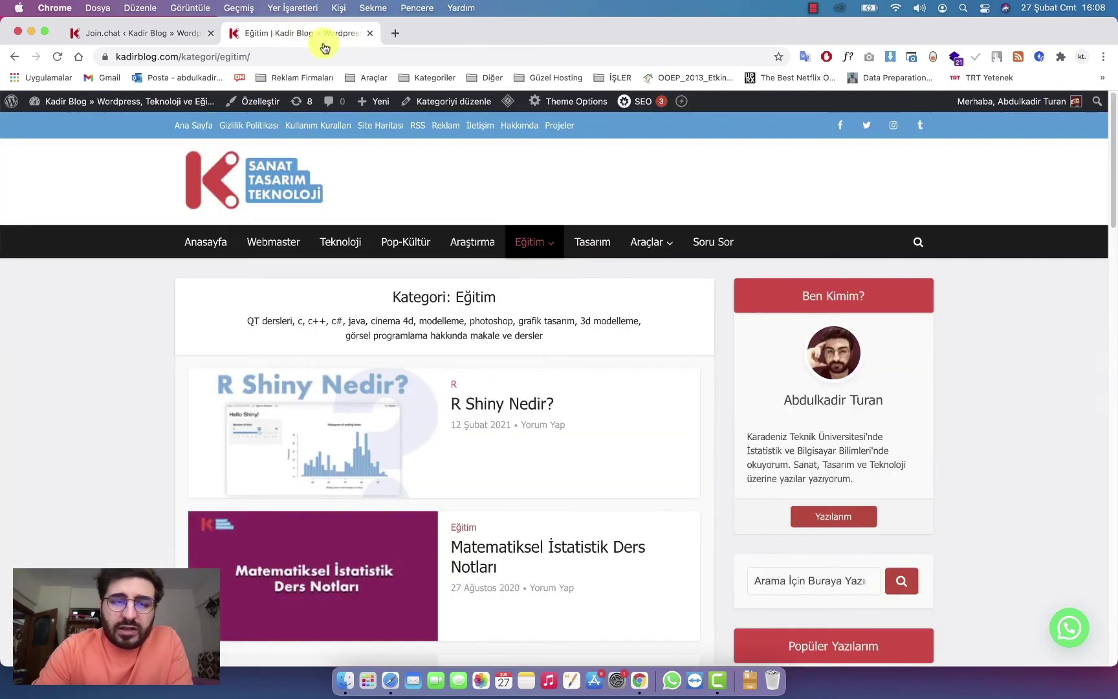
left_click(1066, 634)
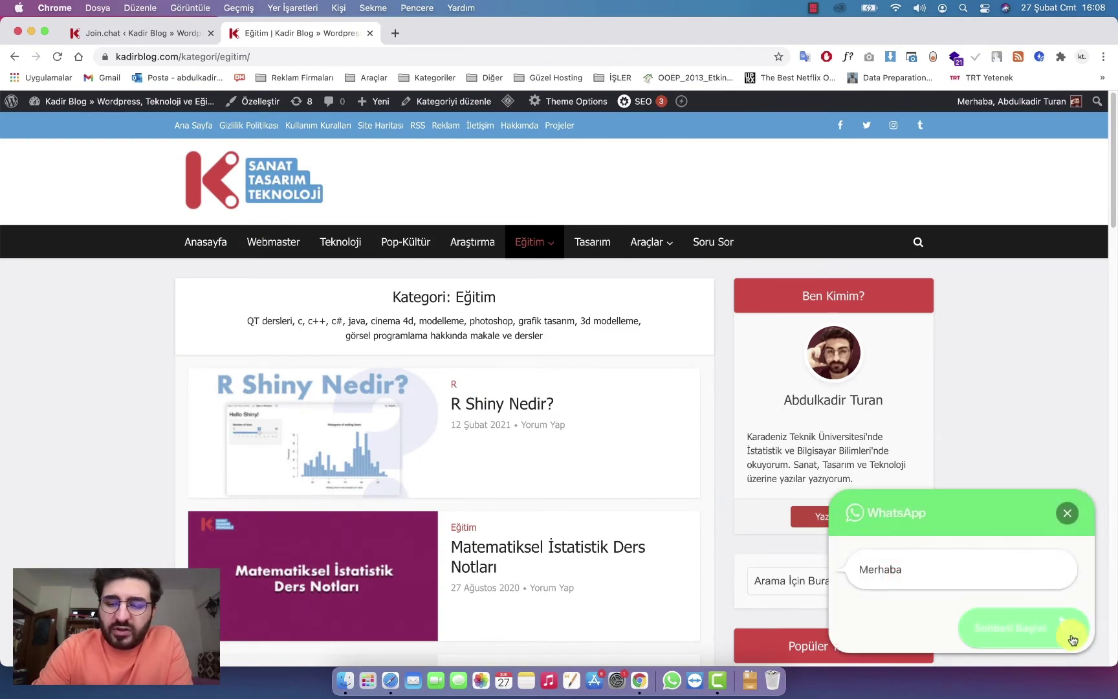
left_click(111, 38)
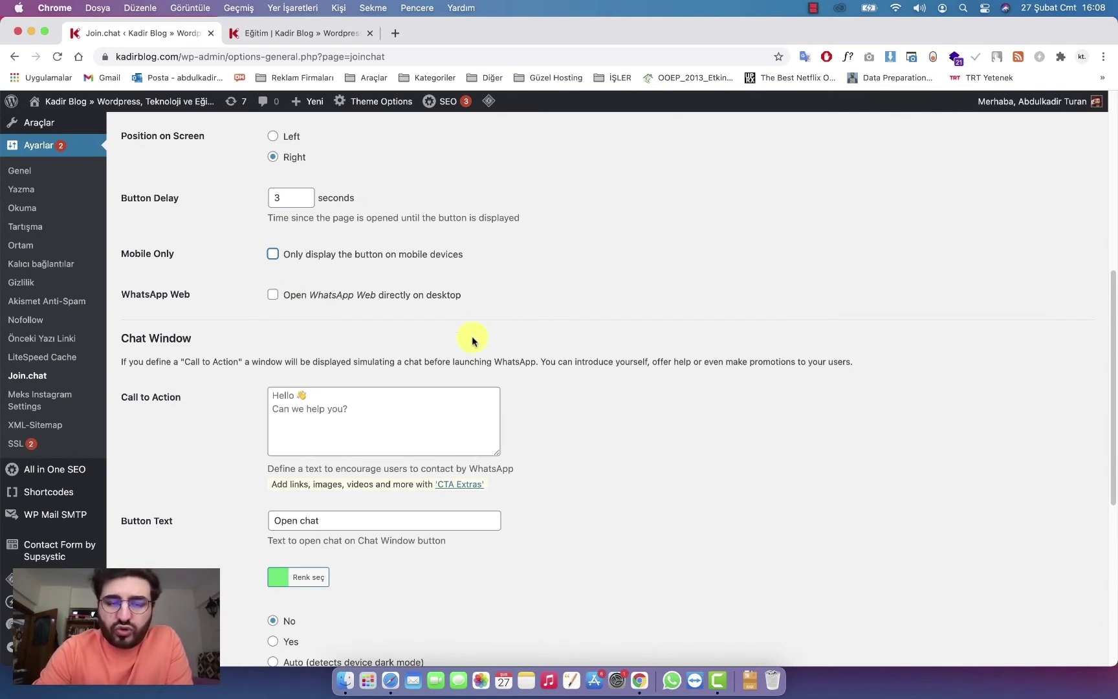
scroll(362, 284, "down", 3)
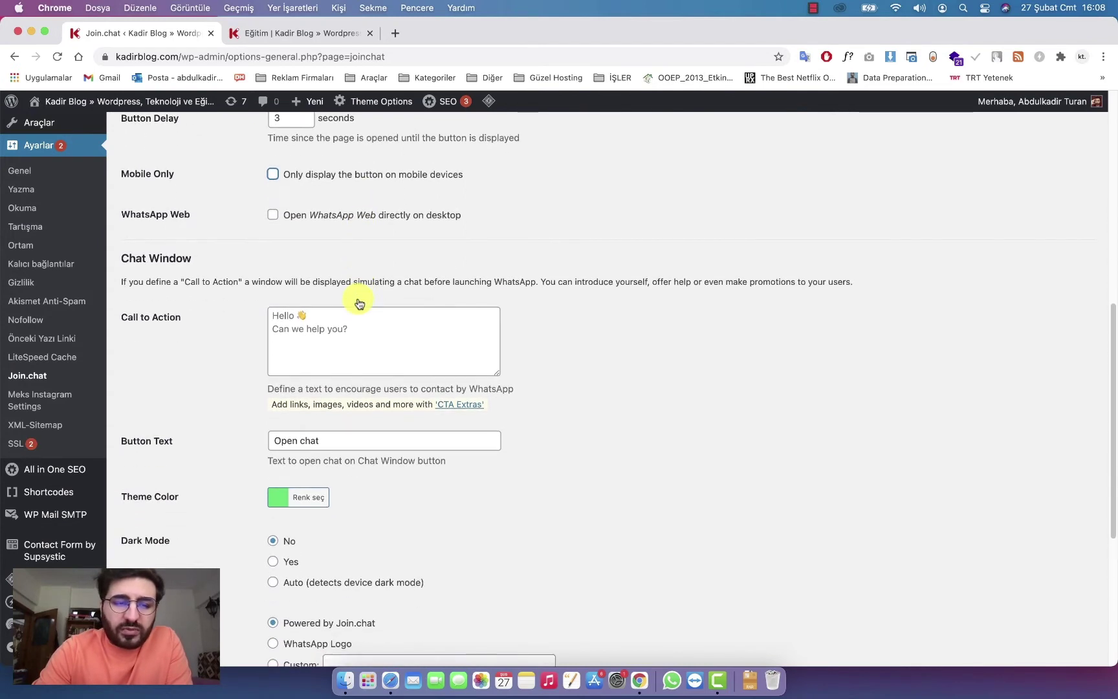
scroll(336, 286, "down", 3)
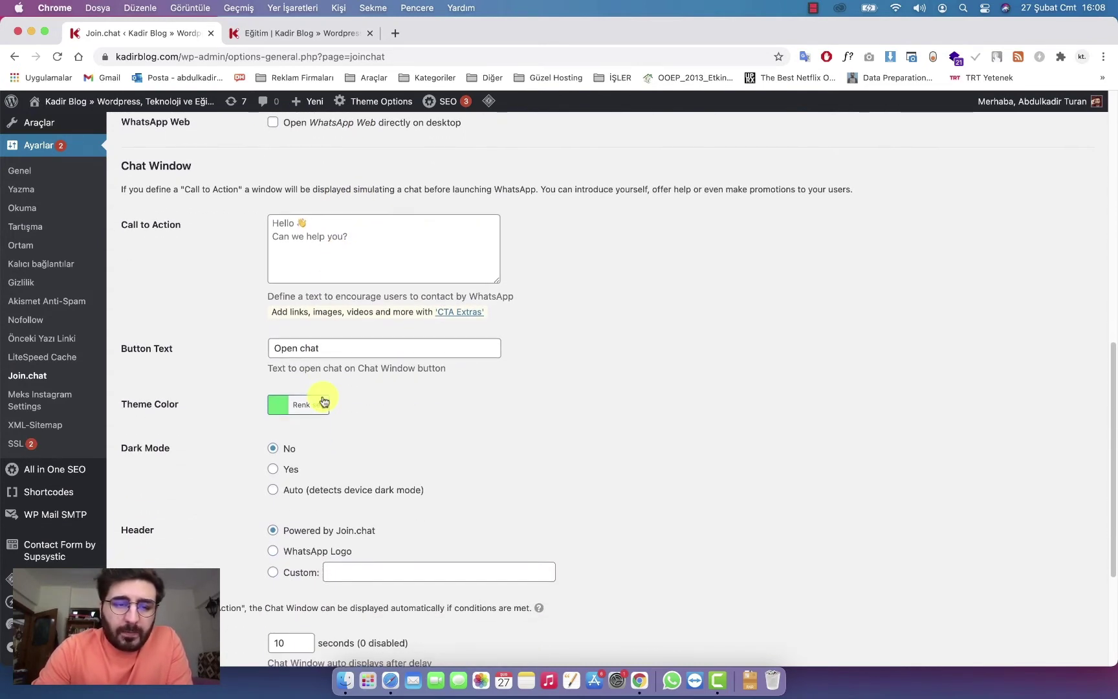
Test starting a WhatsApp chat from the live page, close the WhatsApp page, and reopen the chat window.
left_click(278, 33)
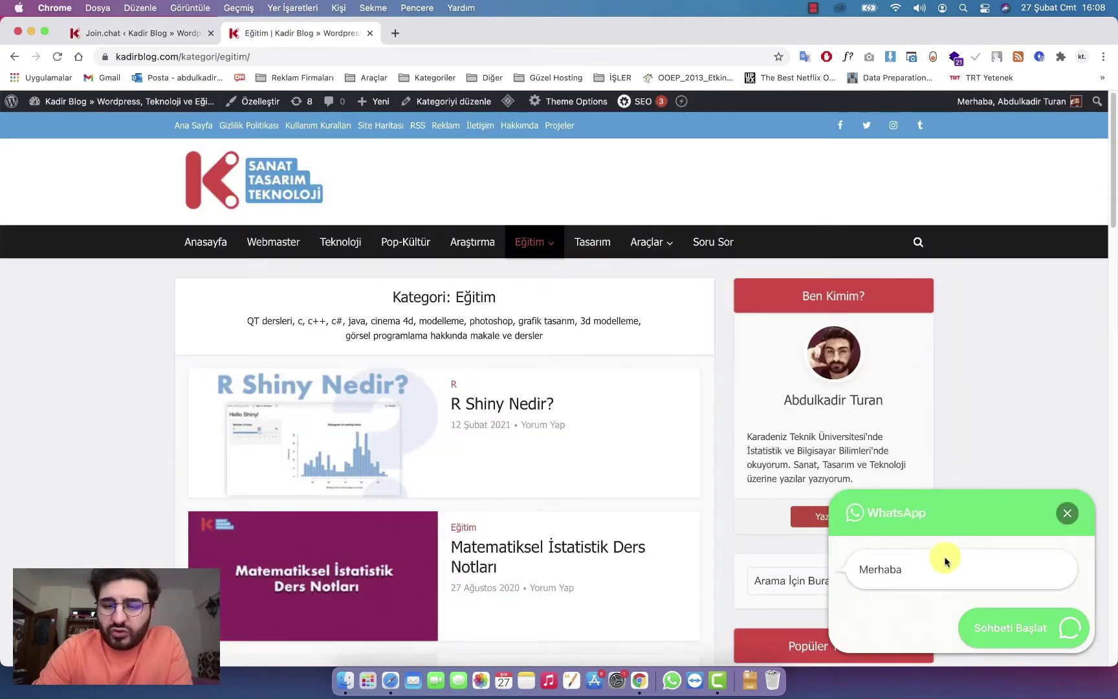
left_click(1052, 641)
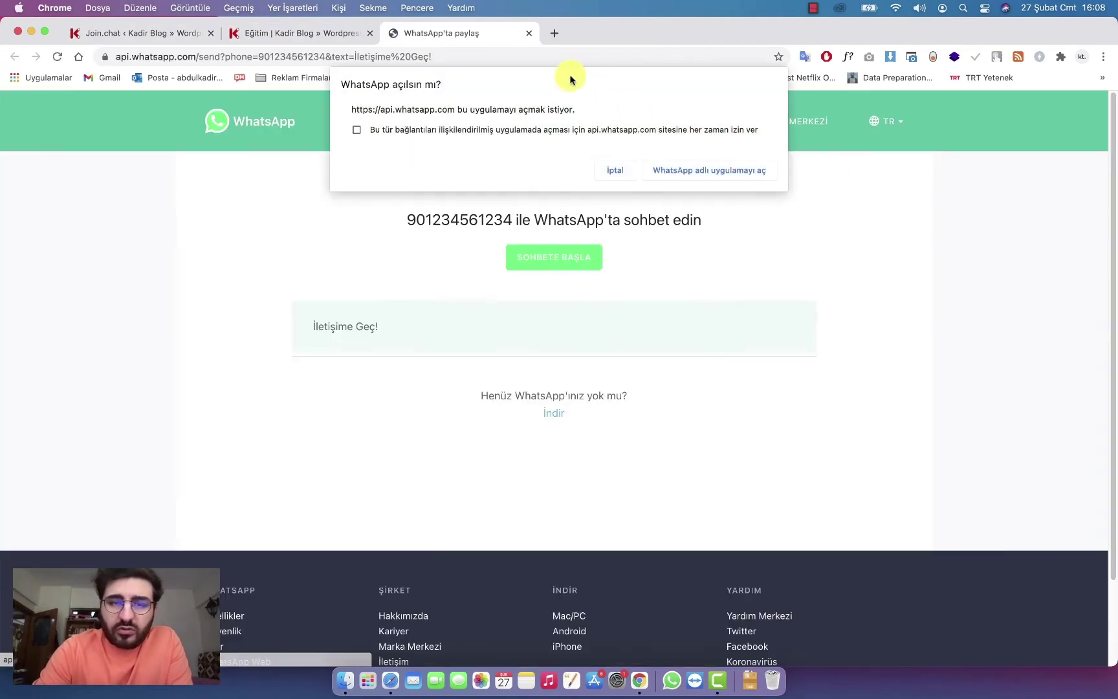
left_click(529, 33)
left_click(1067, 512)
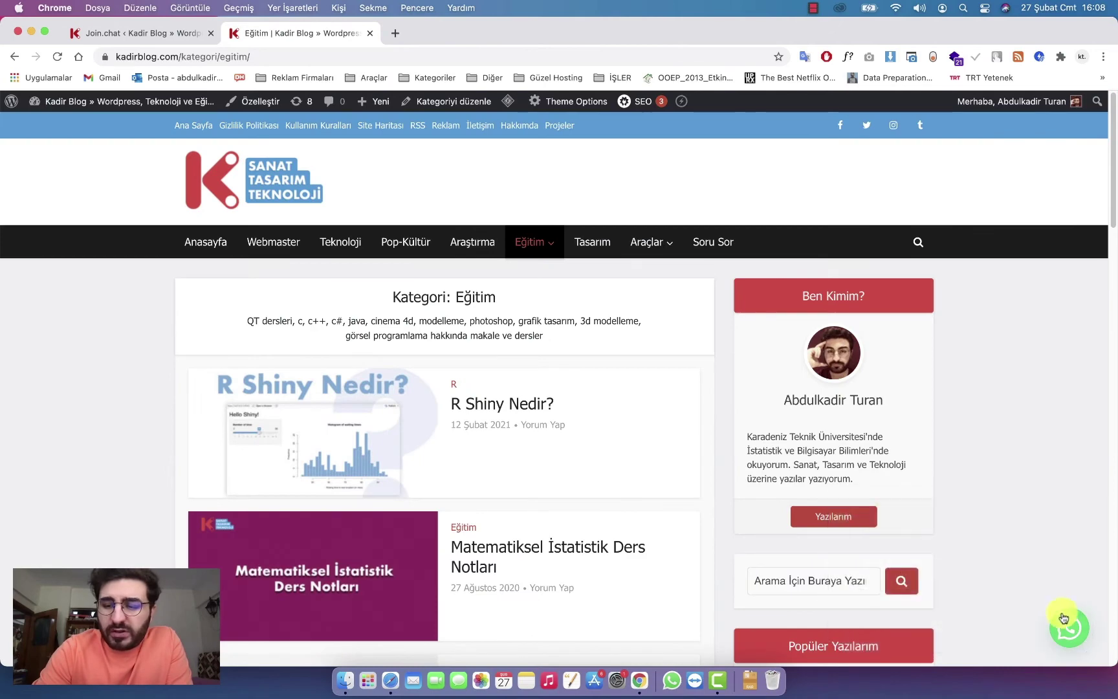
left_click(1063, 618)
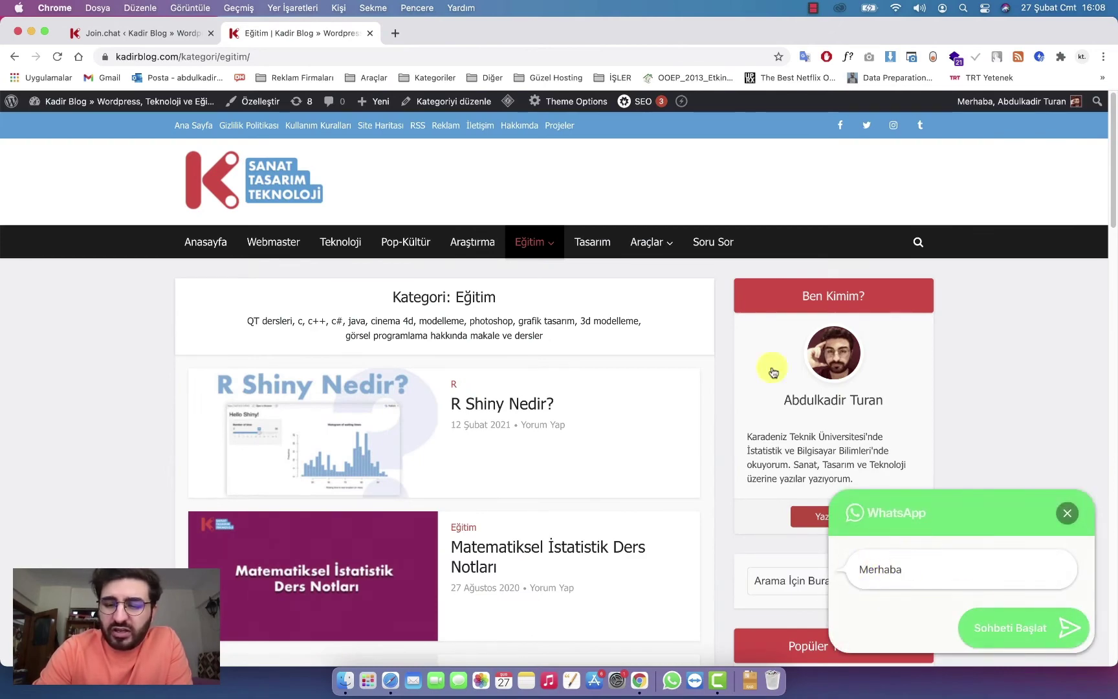
Set the chat window's Call to Action in the Join.chat settings to "Merhaba," and, on a second line, "Size nasıl yardımcı olabiliriz?".
left_click(145, 33)
scroll(341, 240, "down", 1)
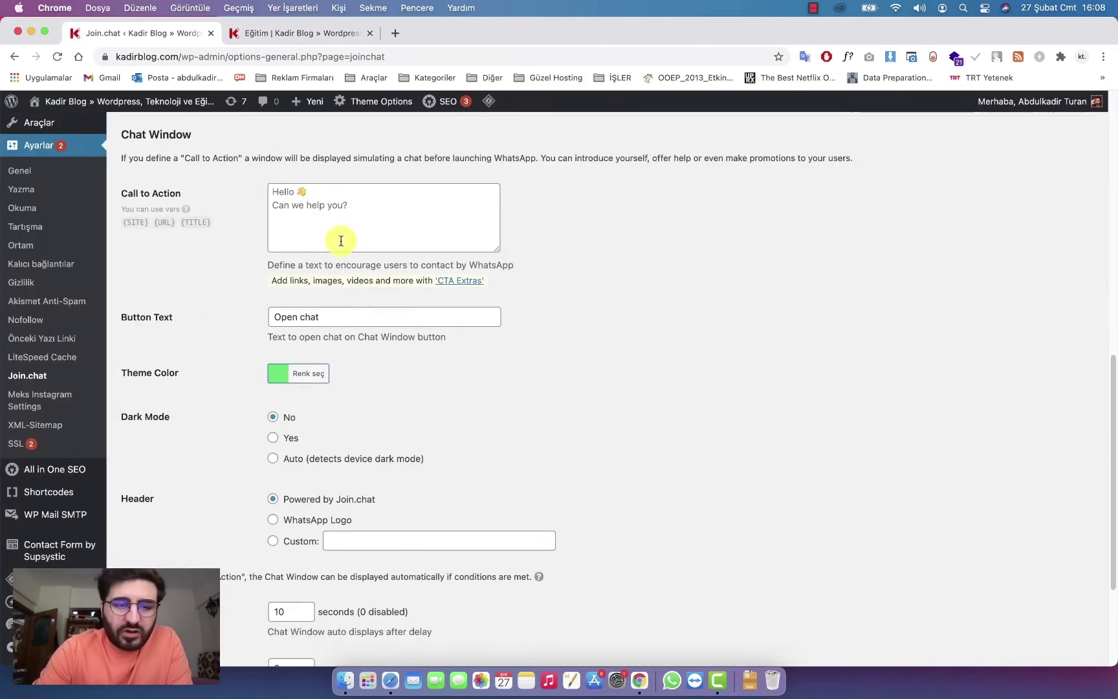
left_click(341, 240)
scroll(343, 233, "down", 1)
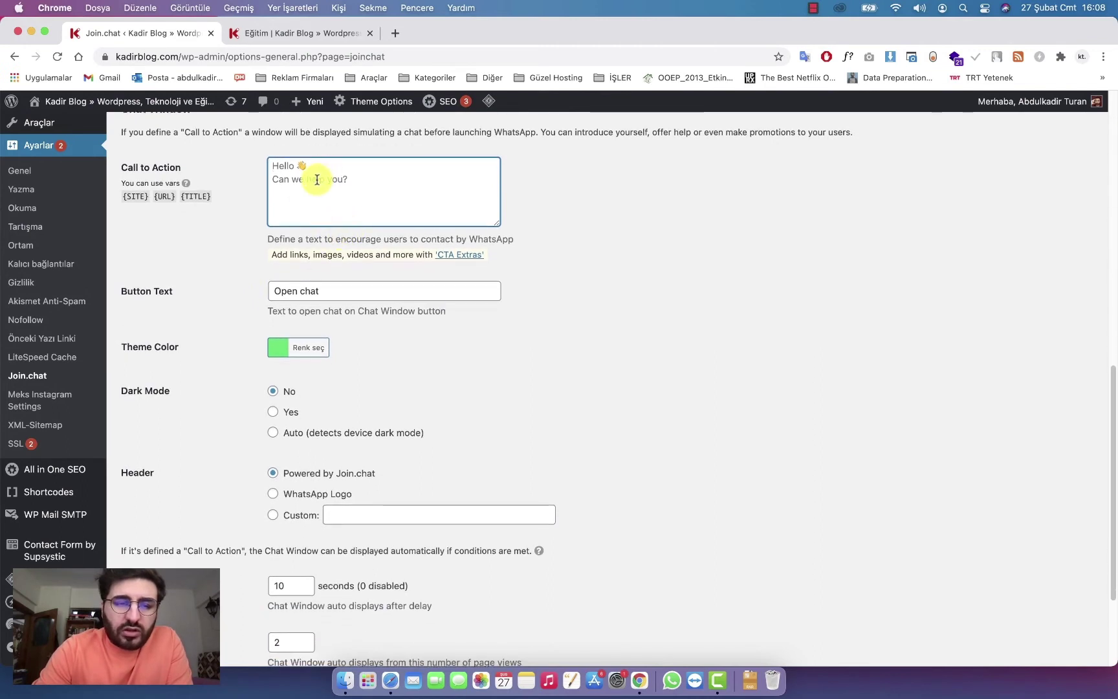
key("super+a")
type("M")
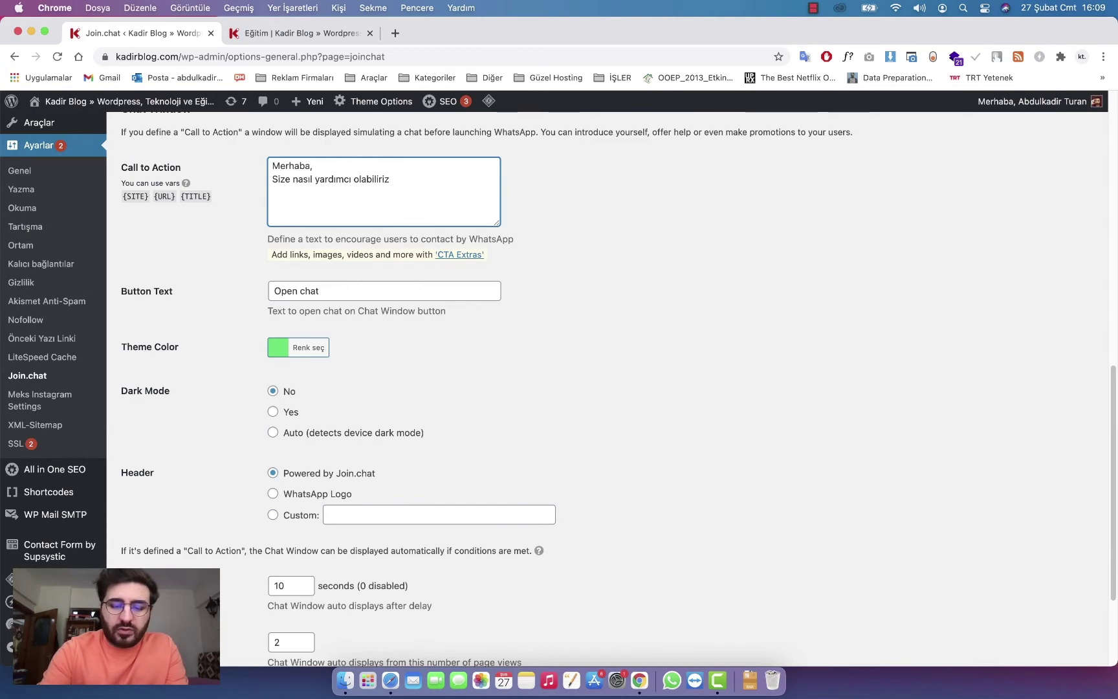
Check the chat button on the live page and set the chat window's Button Text to "Sohbete Başla".
left_click(278, 33)
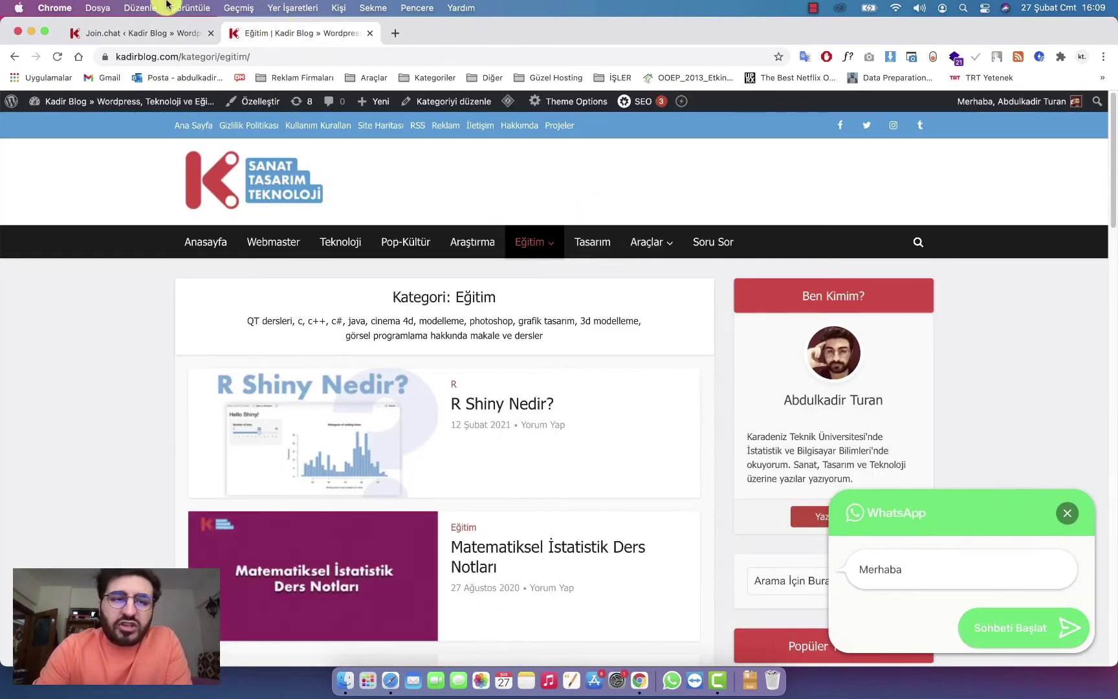
left_click(155, 37)
triple_click(379, 294)
type("Sohbete")
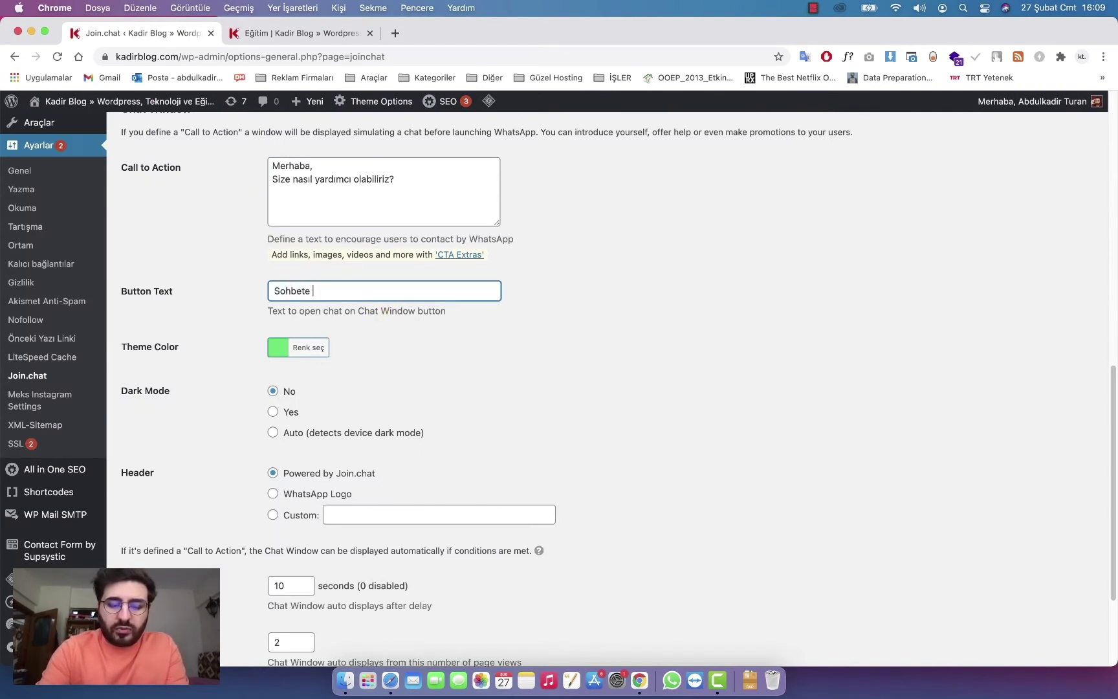
type(" Başla")
Compare the Theme Color and Dark Mode options with the chat window on the live blog page.
scroll(388, 304, "down", 3)
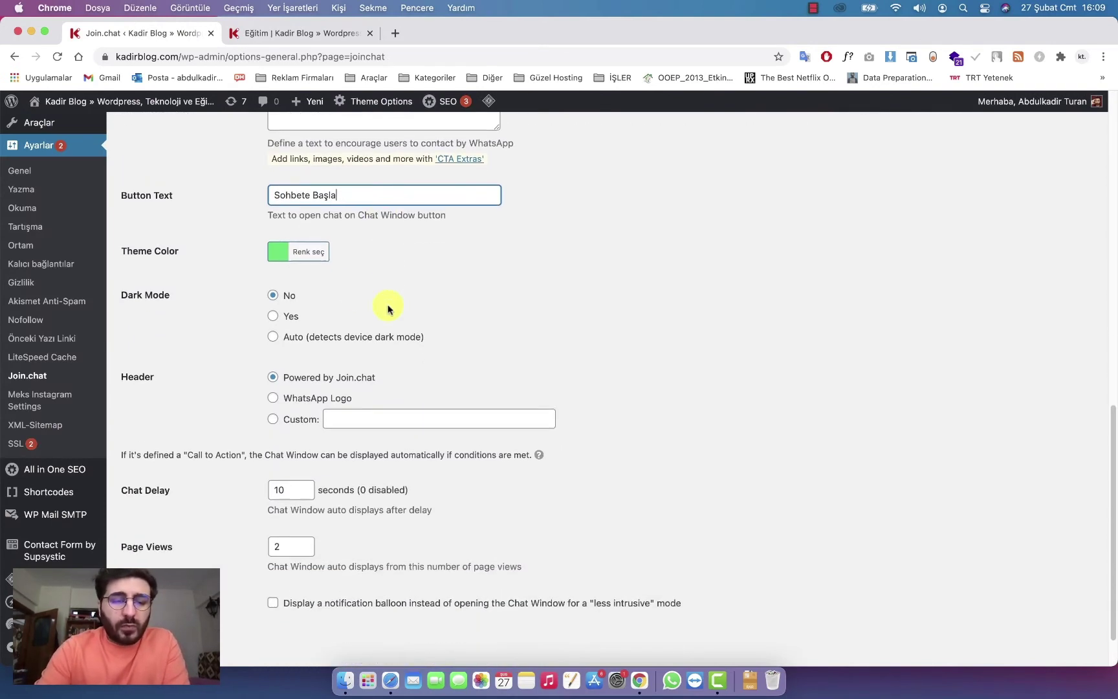
left_click(292, 33)
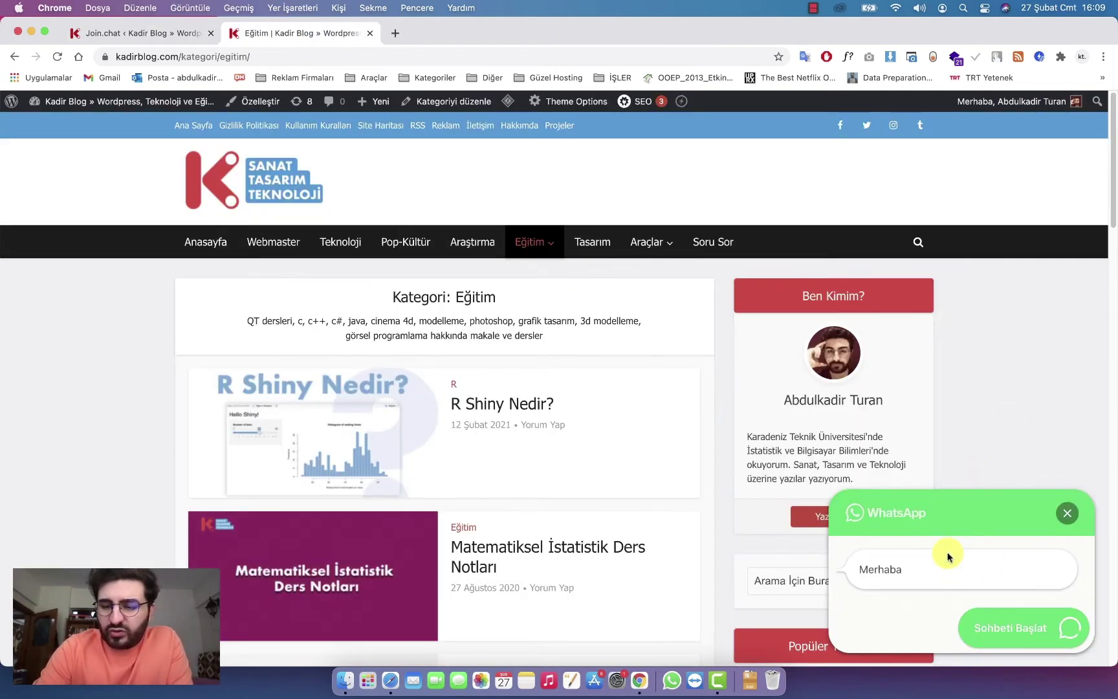
left_click(155, 33)
scroll(317, 284, "down", 1)
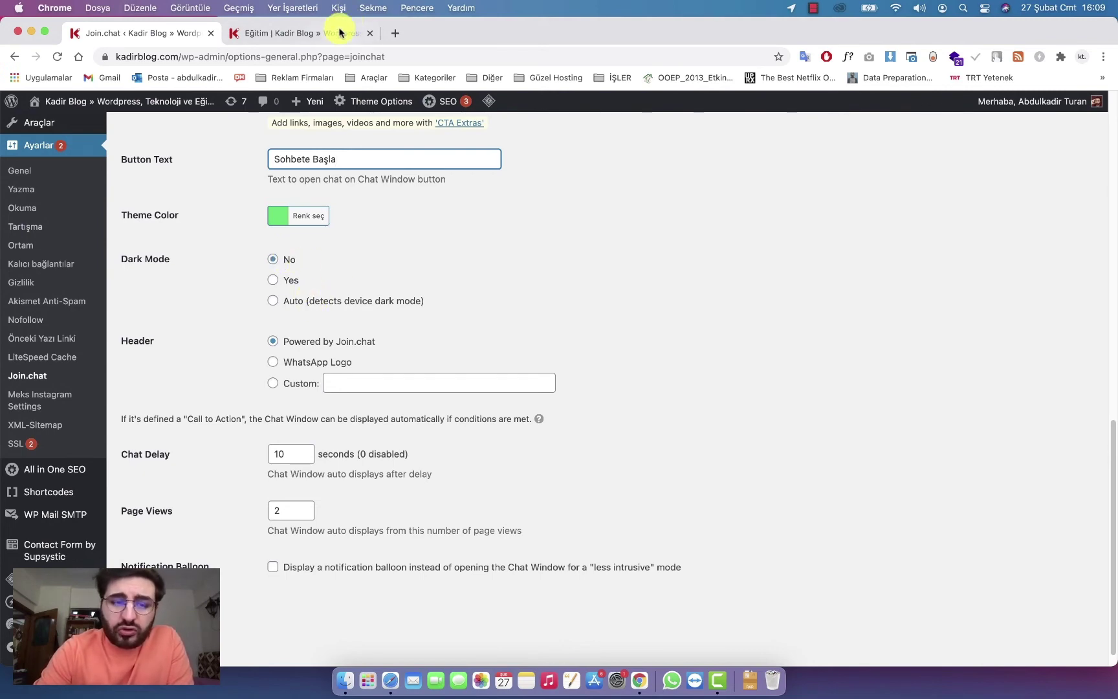
left_click(287, 34)
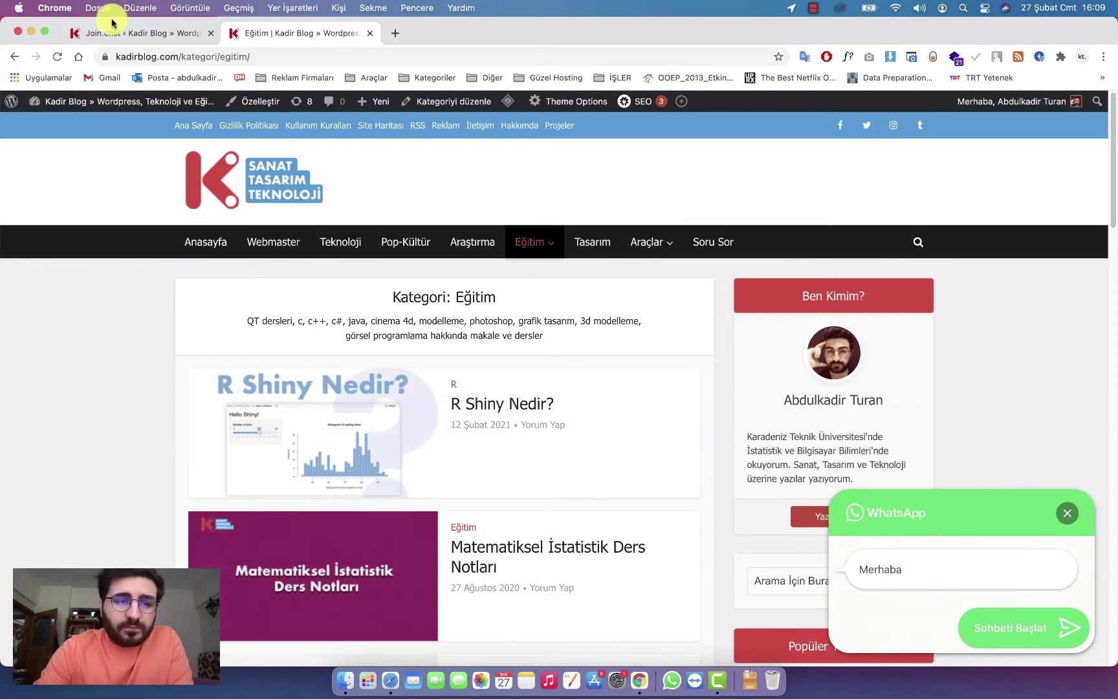
left_click(125, 35)
scroll(262, 363, "down", 1)
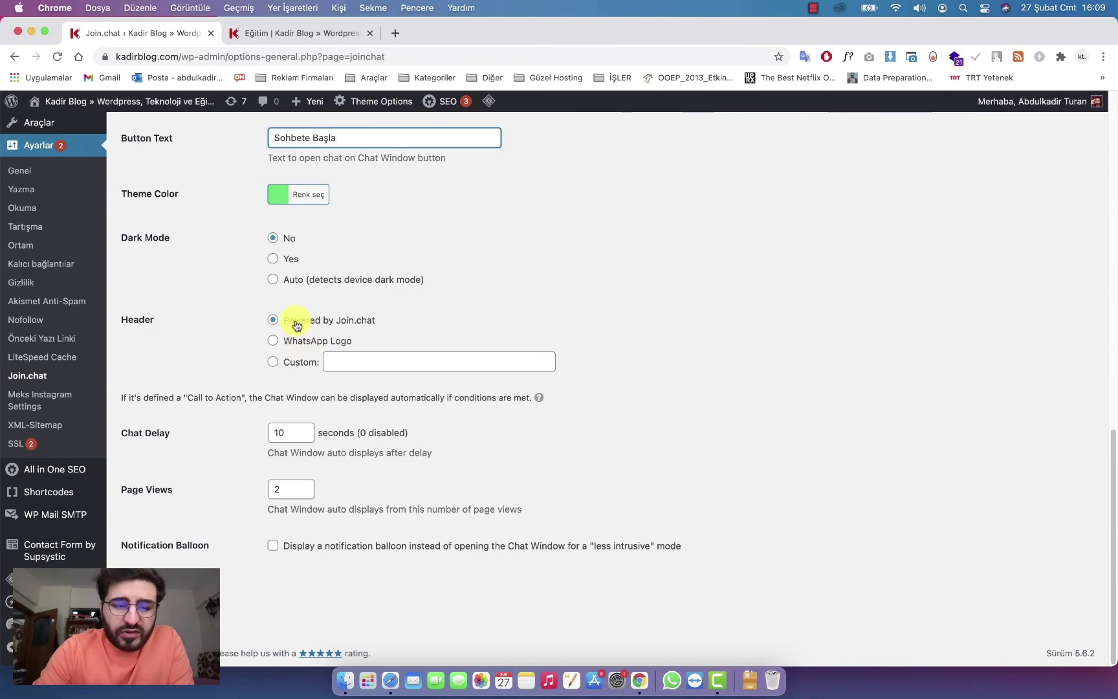
Compare the chat window's Header options with the header on the live page, keeping "Powered by Join.chat" selected.
left_click(259, 33)
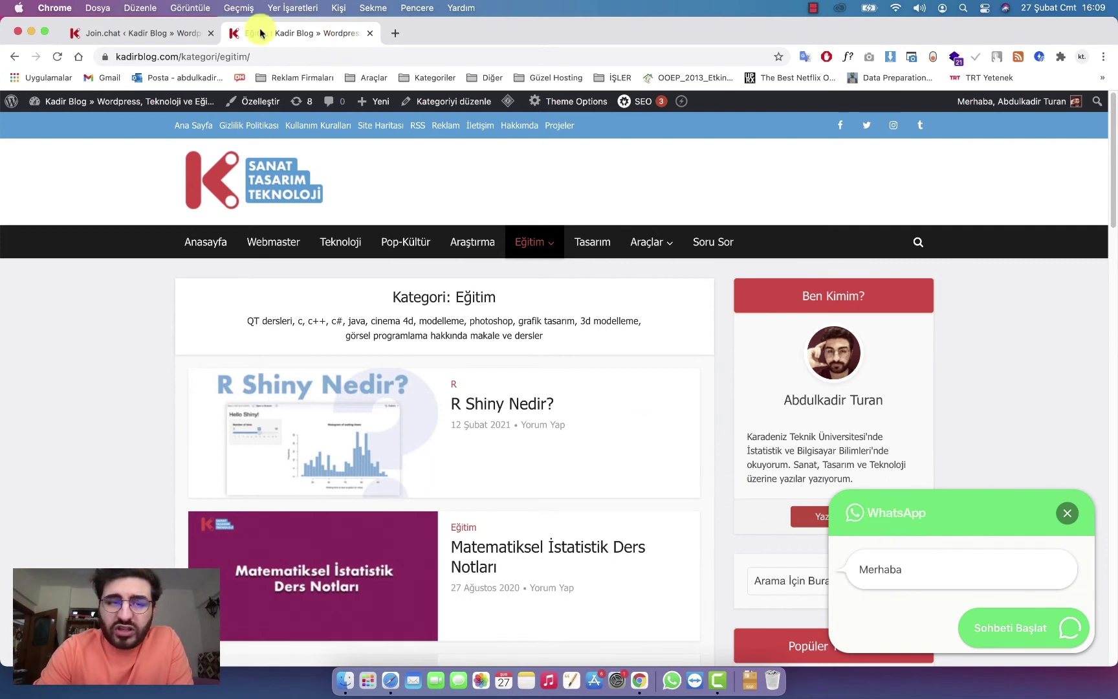
left_click(138, 36)
left_click(302, 341)
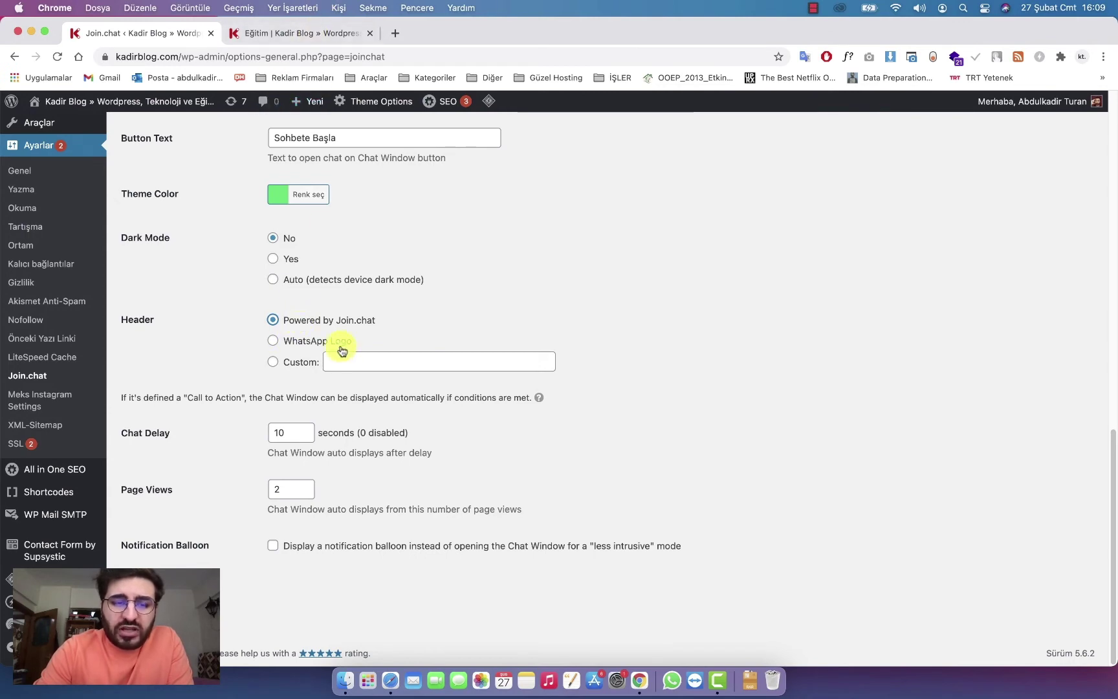
left_click(308, 32)
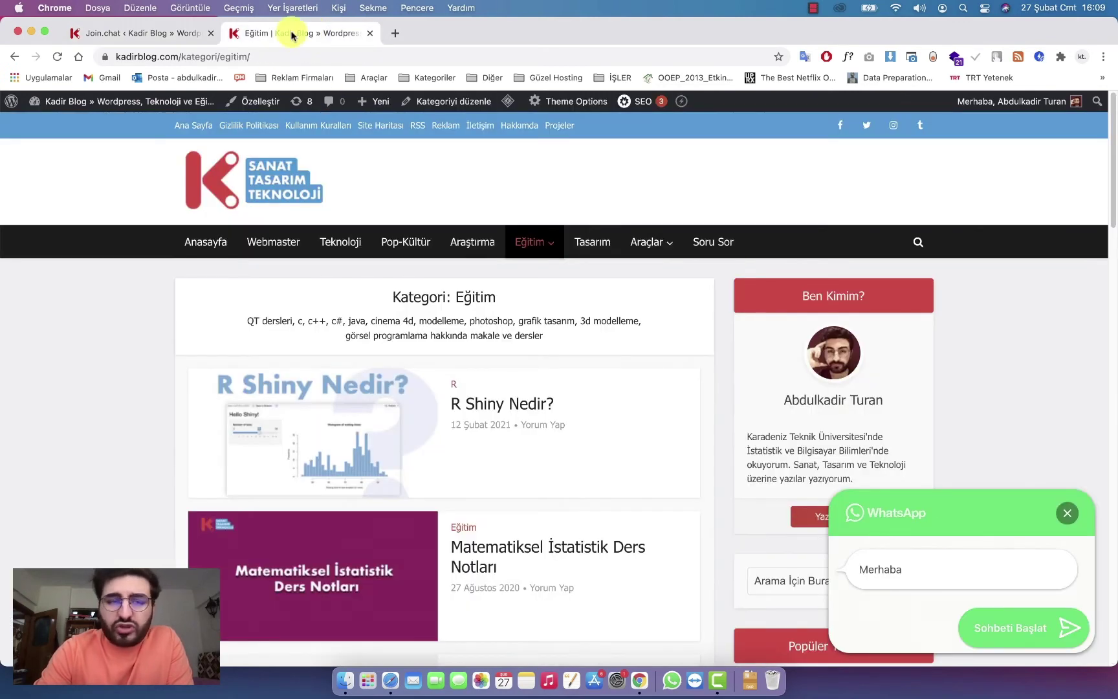
left_click(138, 33)
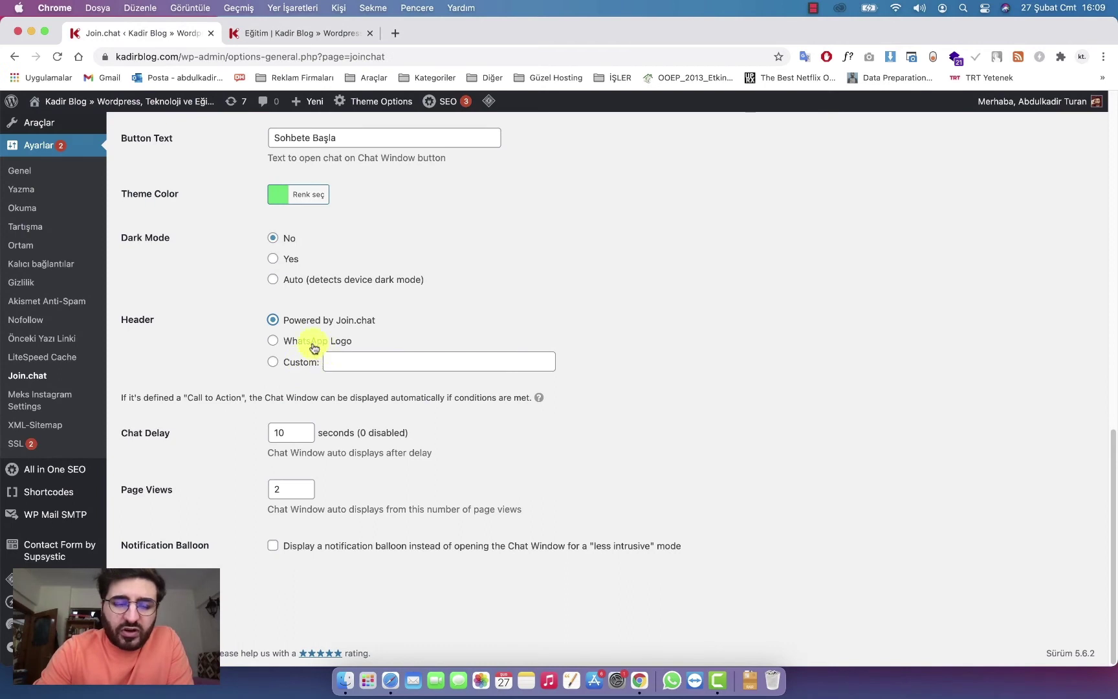
Read the Chat Delay description, and check closing and reopening the chat window on the live page.
triple_click(359, 450)
left_click(372, 467)
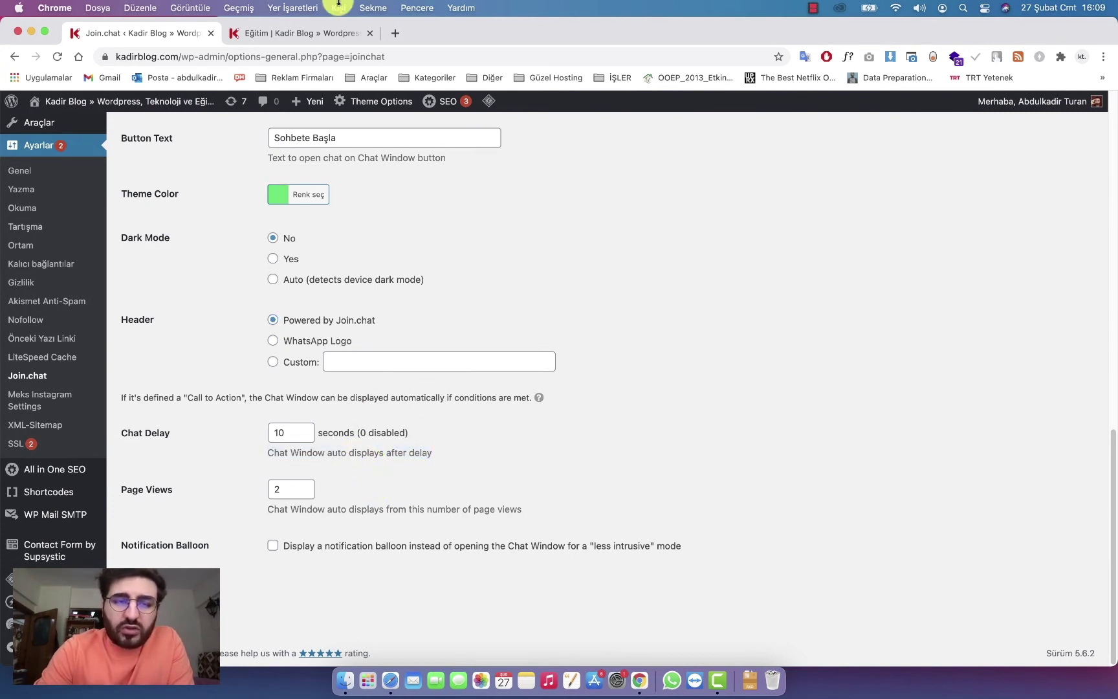
left_click(288, 33)
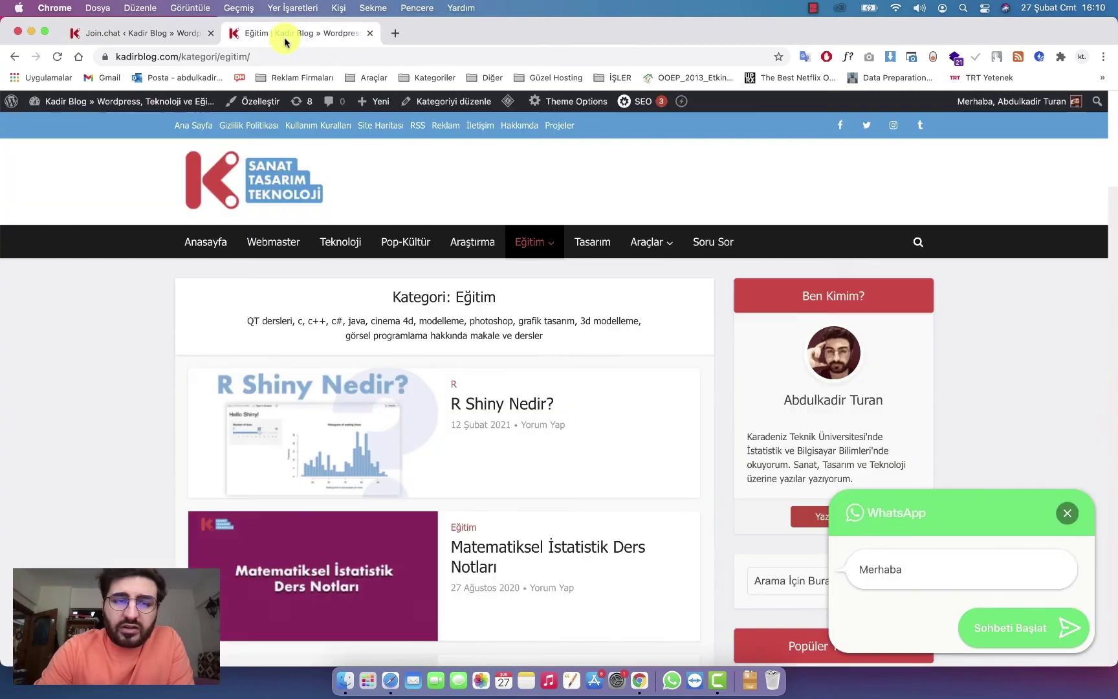
left_click(1068, 513)
left_click(1064, 636)
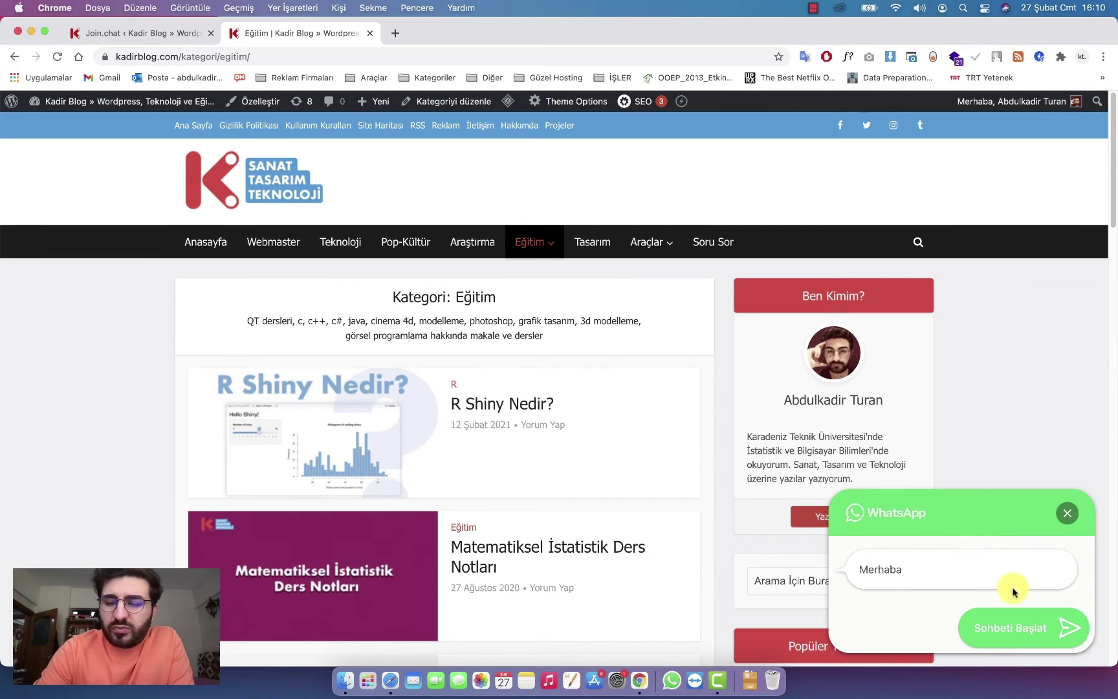
left_click(1064, 514)
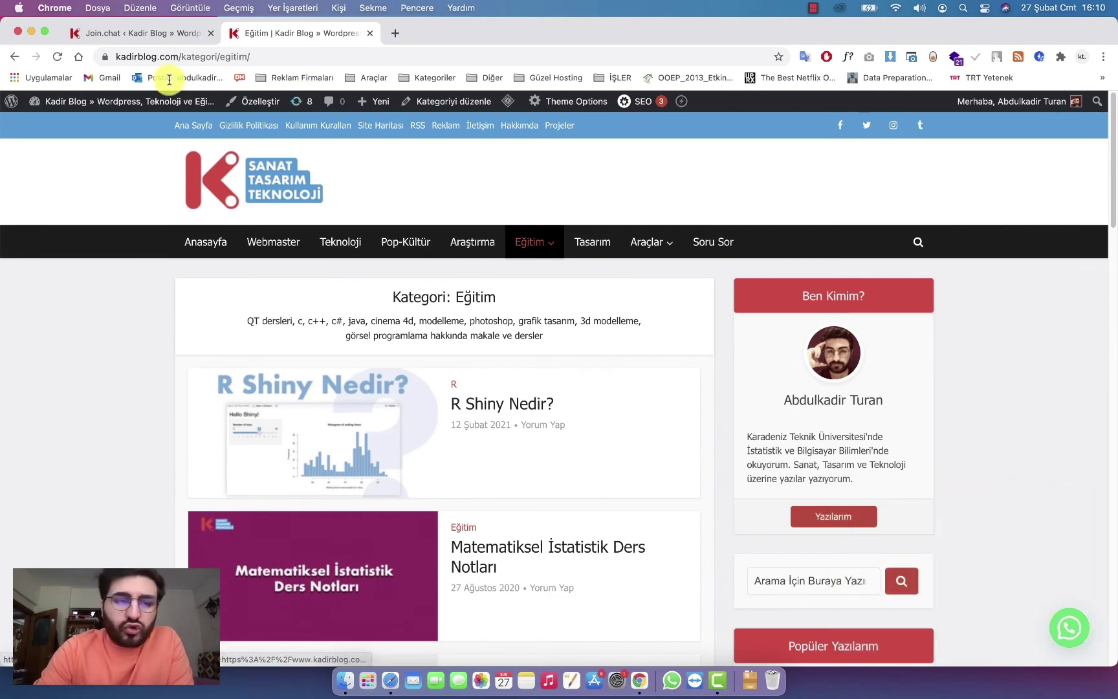
Read the Page Views and Notification Balloon descriptions in the plugin's chat window settings, translating the balloon text.
left_click(130, 33)
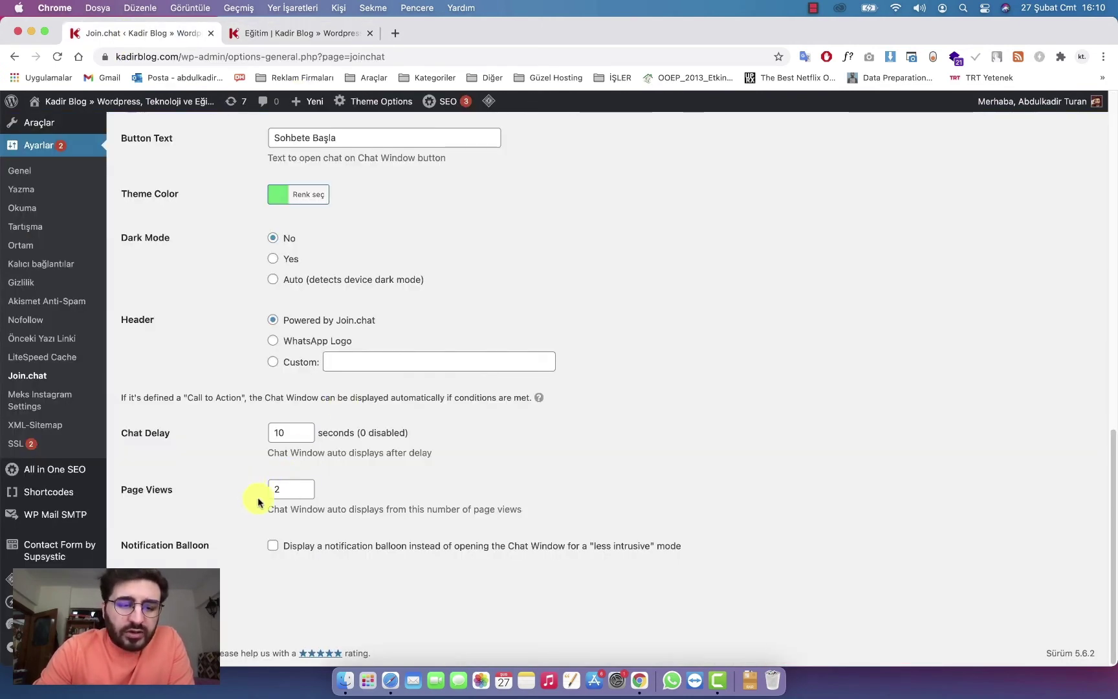
triple_click(356, 512)
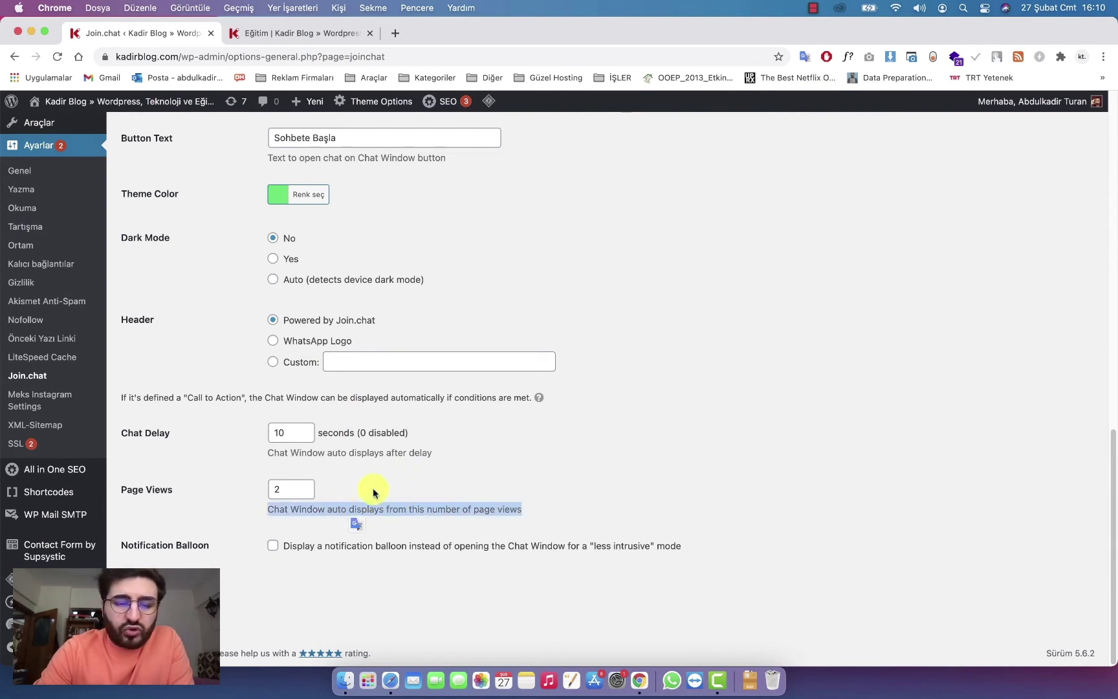
left_click(285, 490)
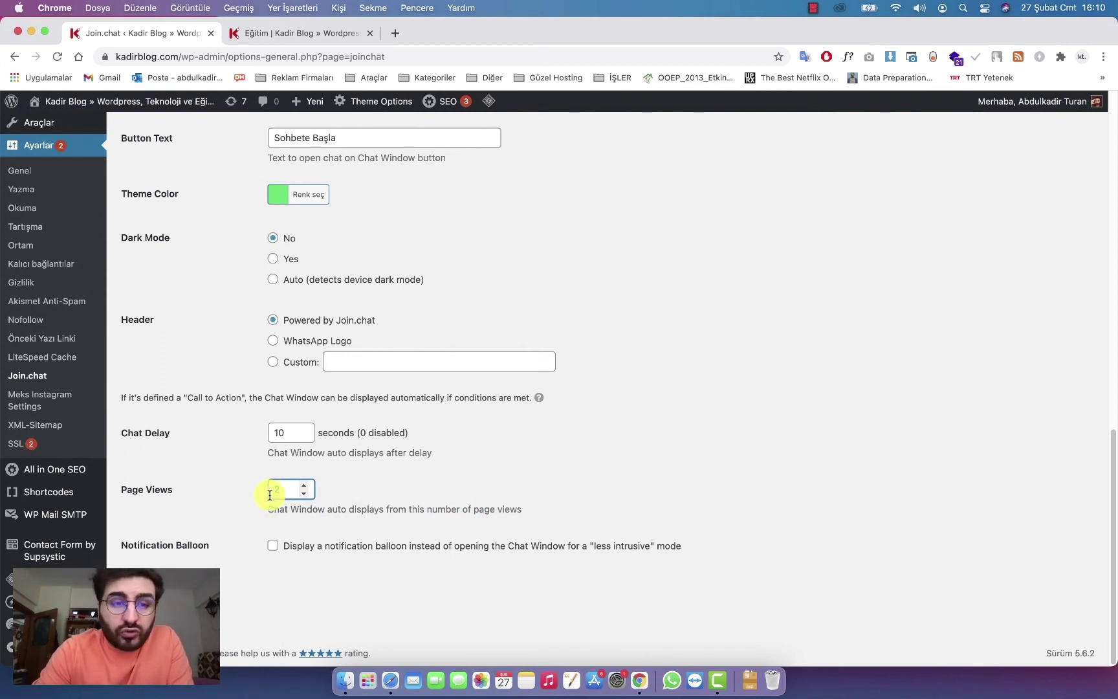
left_click(256, 566)
triple_click(341, 548)
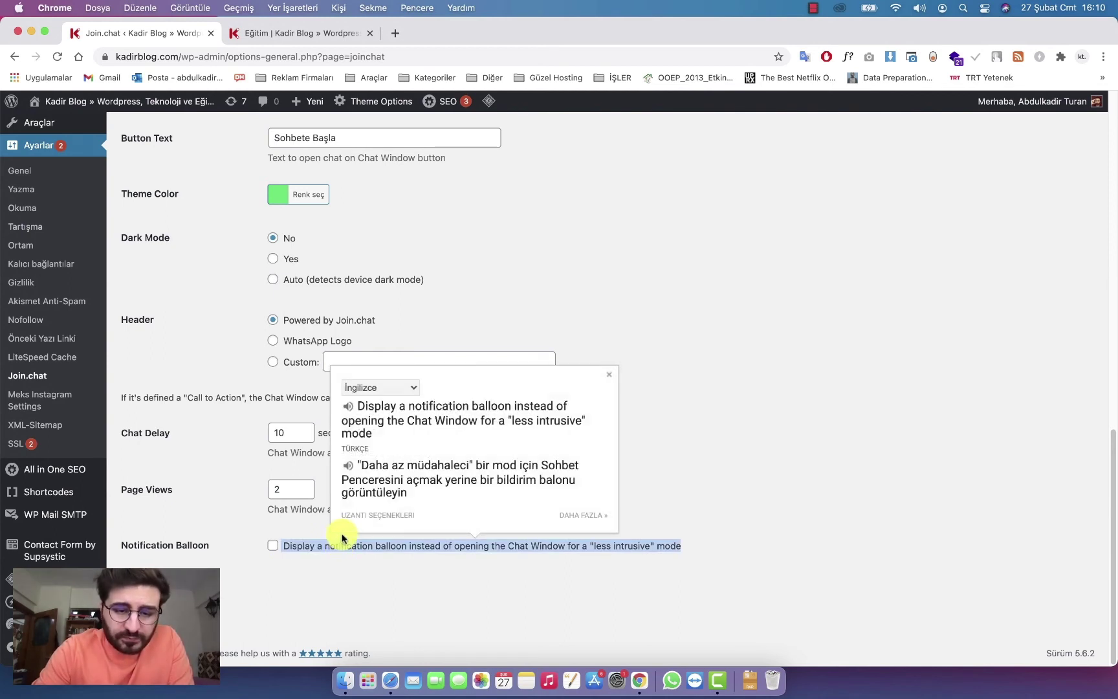
left_click(327, 549)
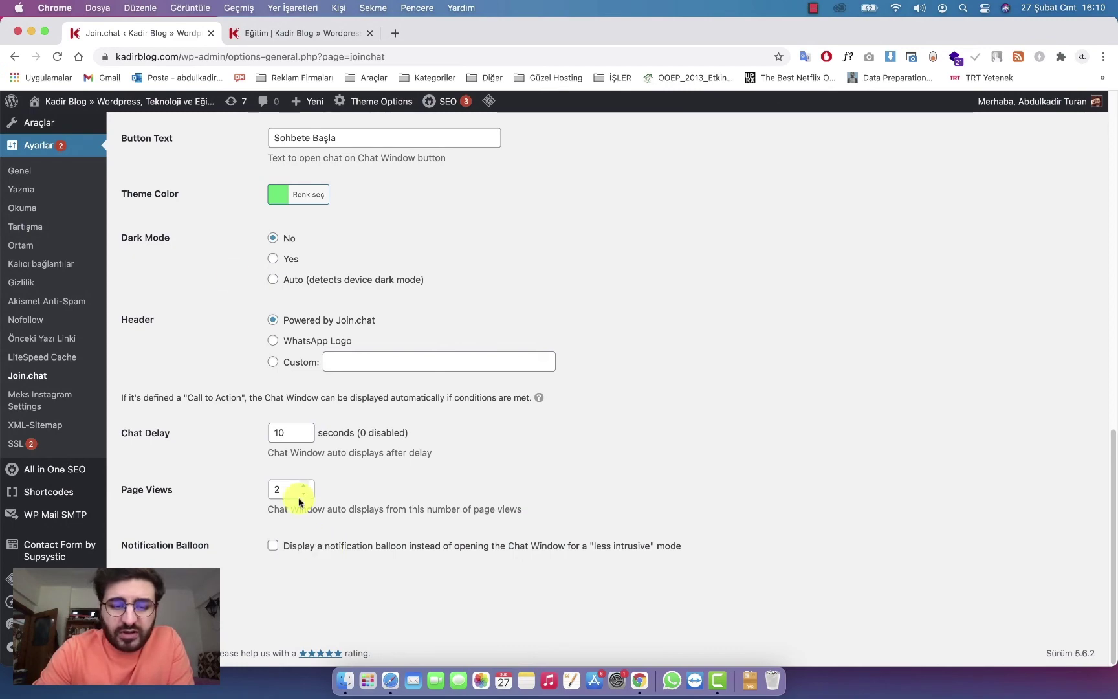
Test the chat window on the live Eğitim category page, including starting a WhatsApp chat, and close both the WhatsApp page and the chat window.
left_click(278, 34)
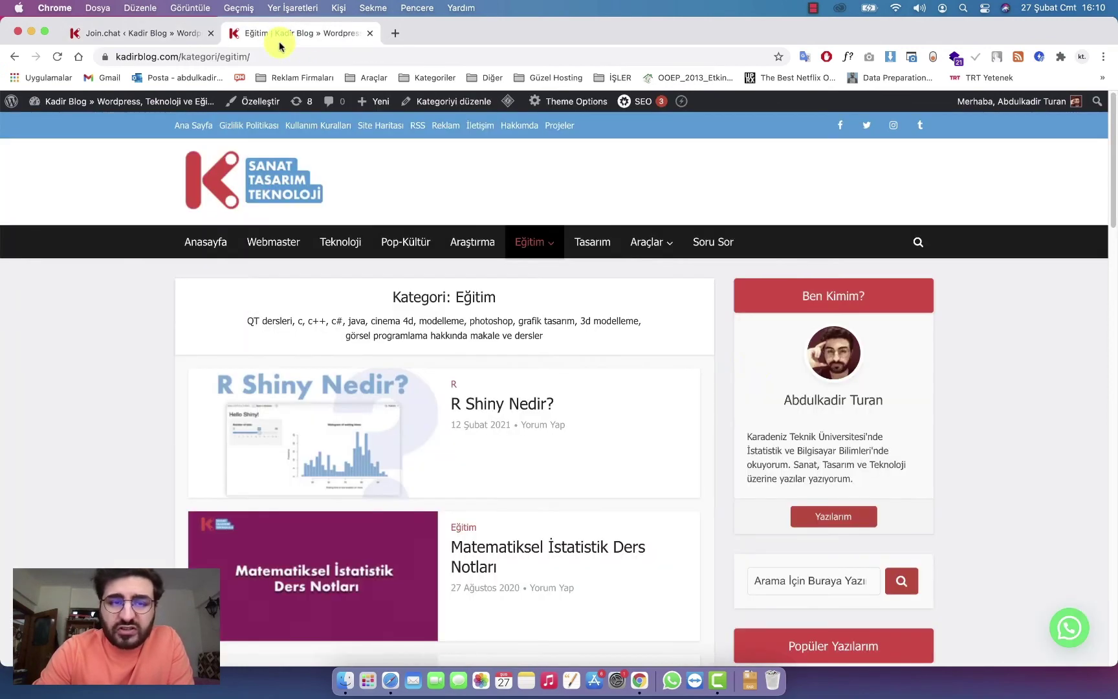
left_click(1069, 627)
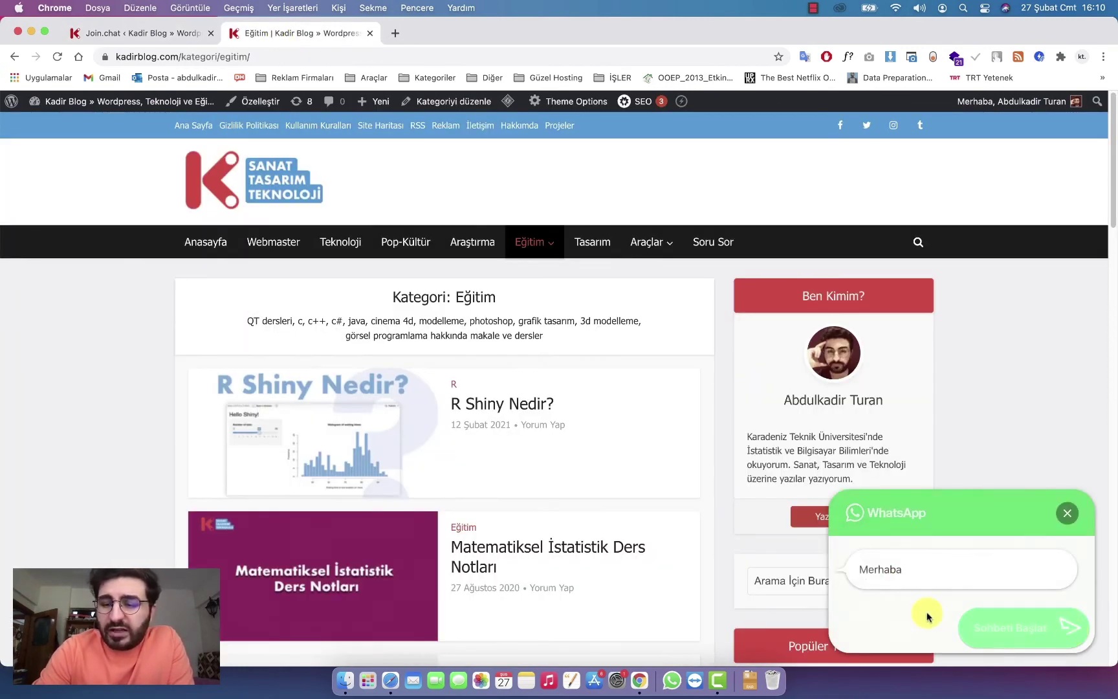
left_click(1068, 512)
left_click(1078, 630)
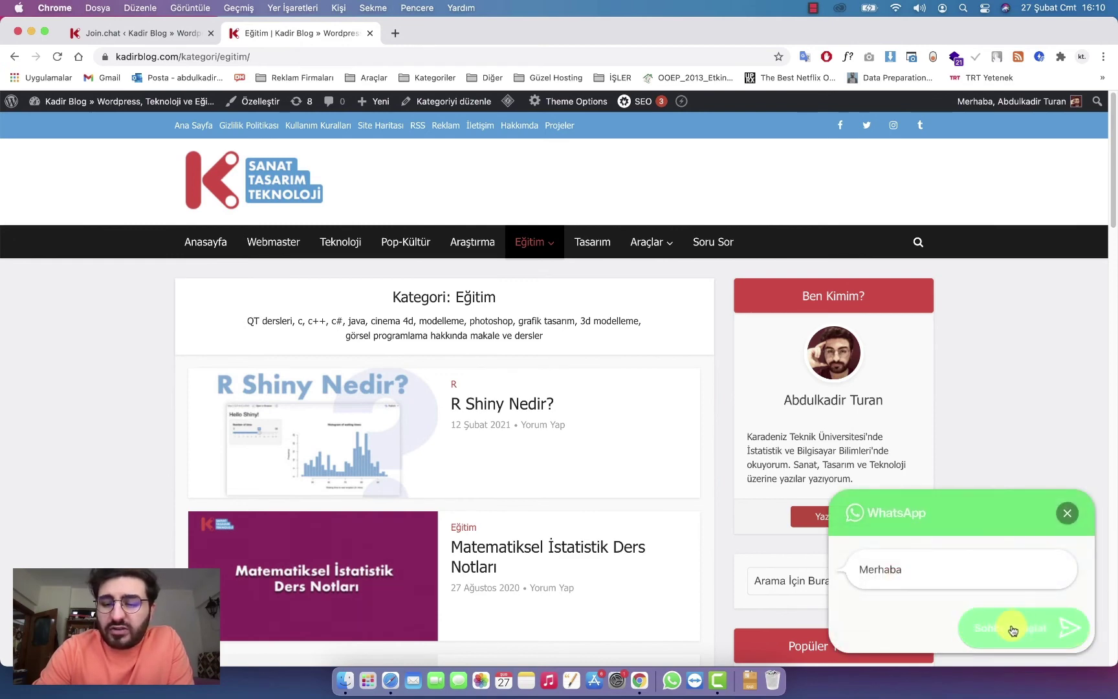
left_click(1019, 625)
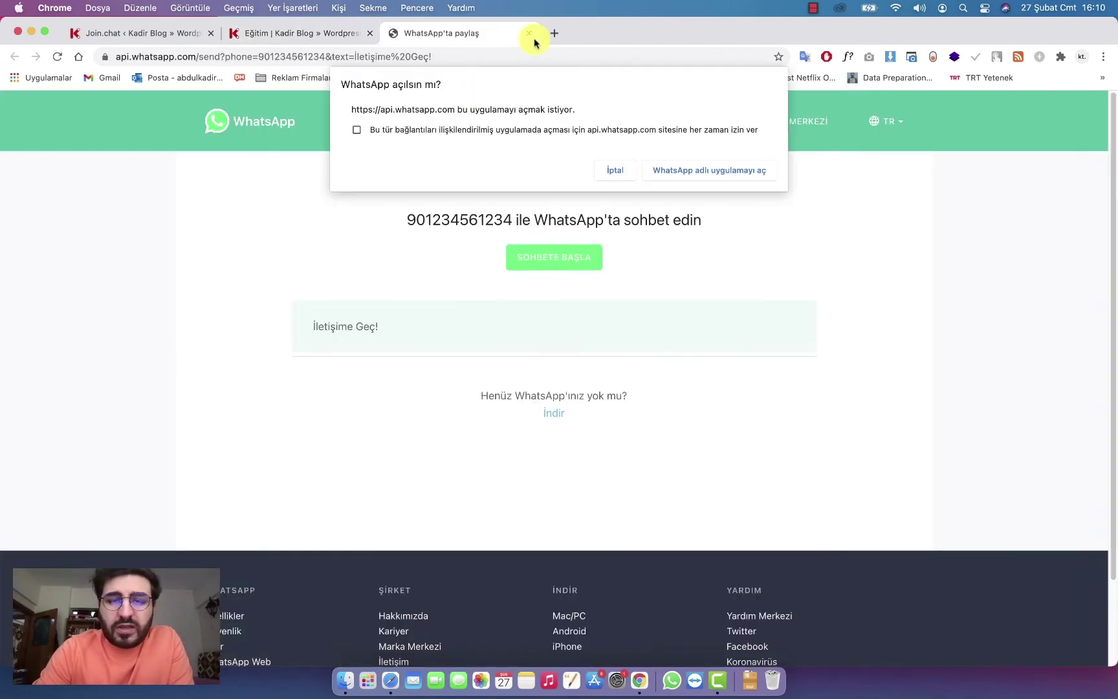
left_click(529, 33)
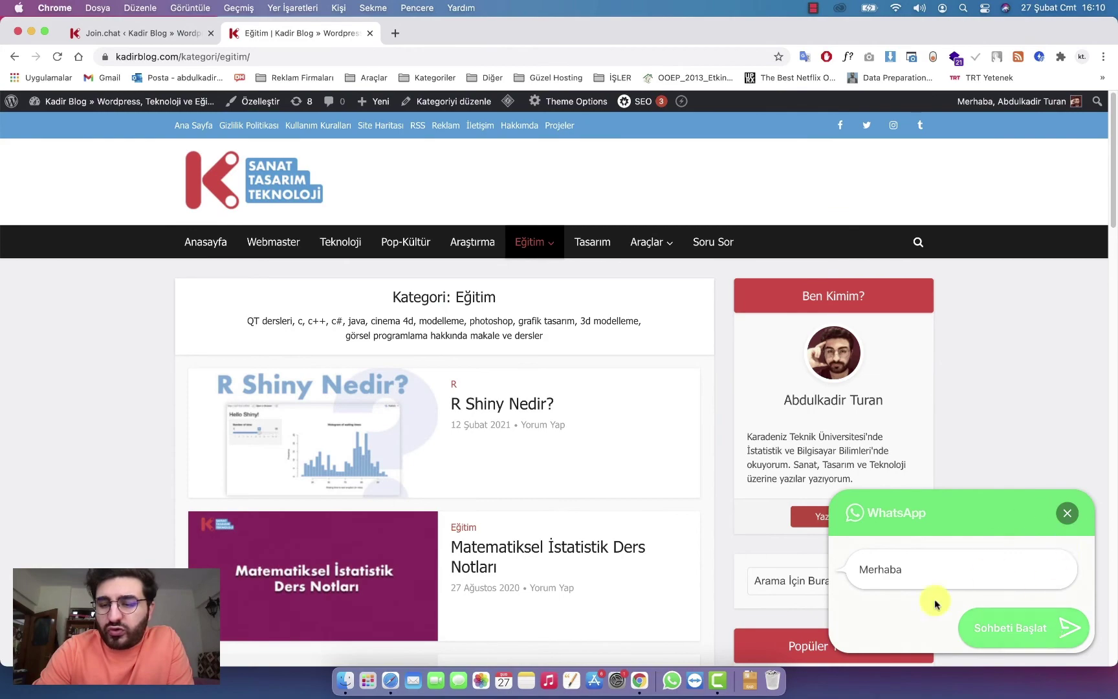
left_click(1068, 512)
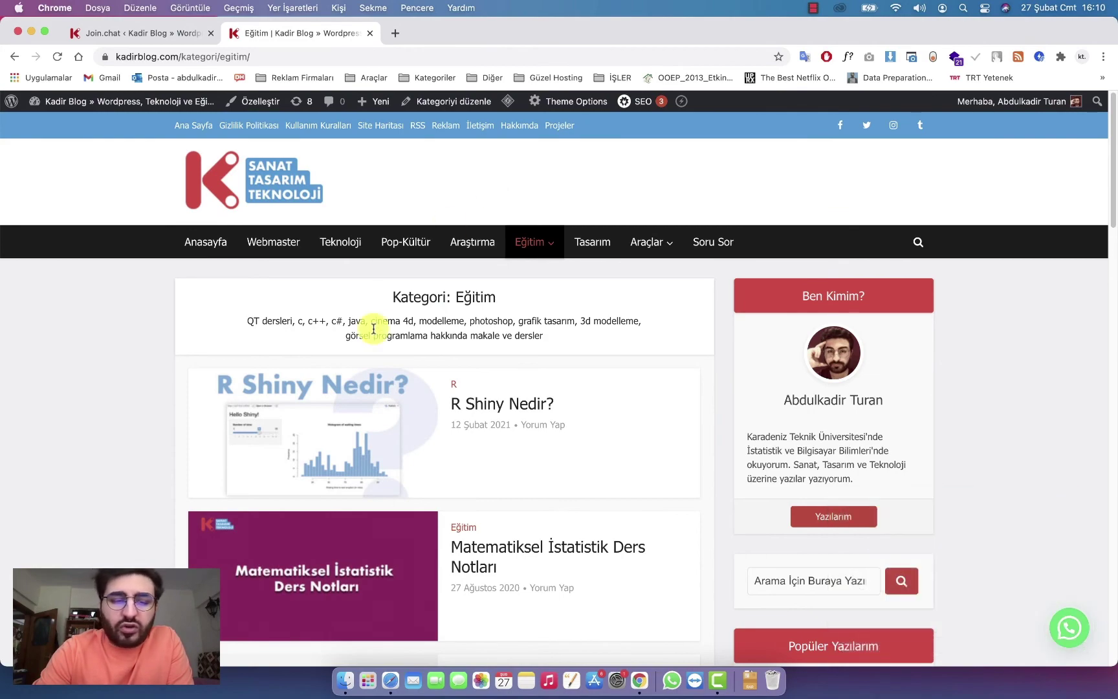
Set the Global option in the Join.chat Visibility settings to hide the WhatsApp button.
left_click(156, 33)
scroll(200, 302, "up", 10)
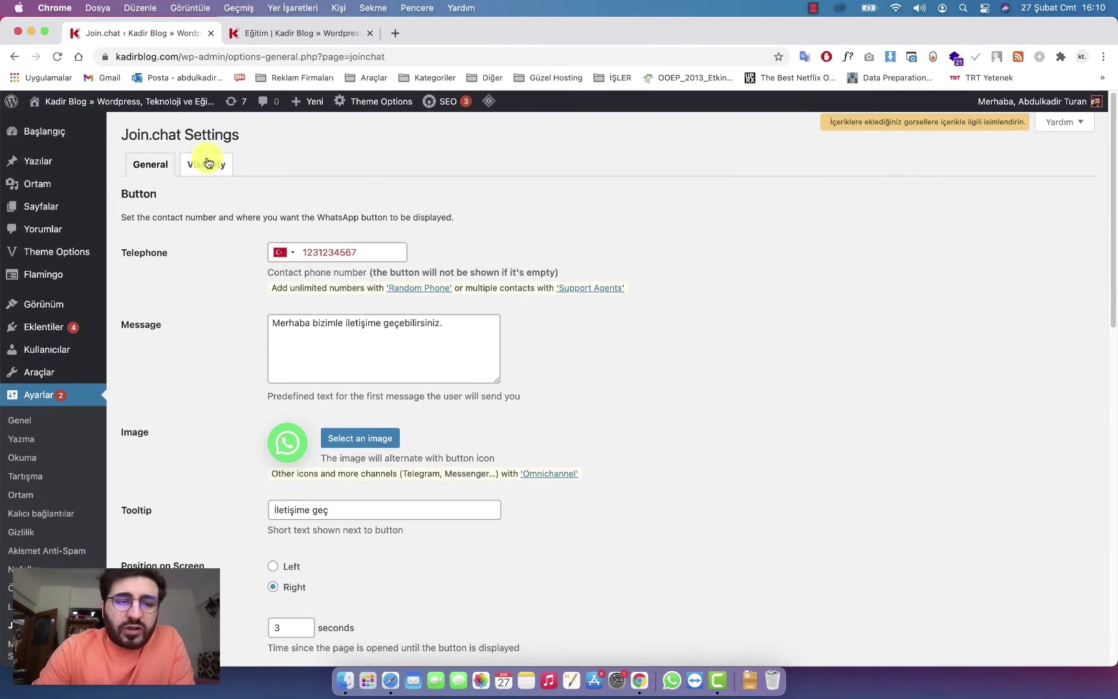
left_click(211, 165)
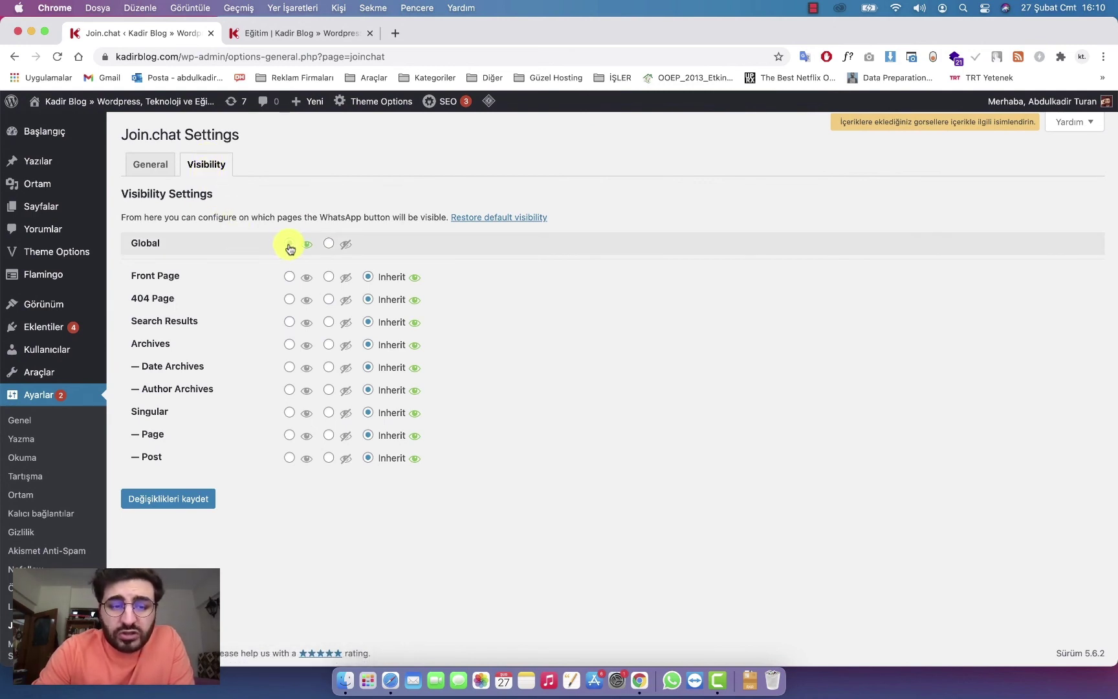
left_click(329, 244)
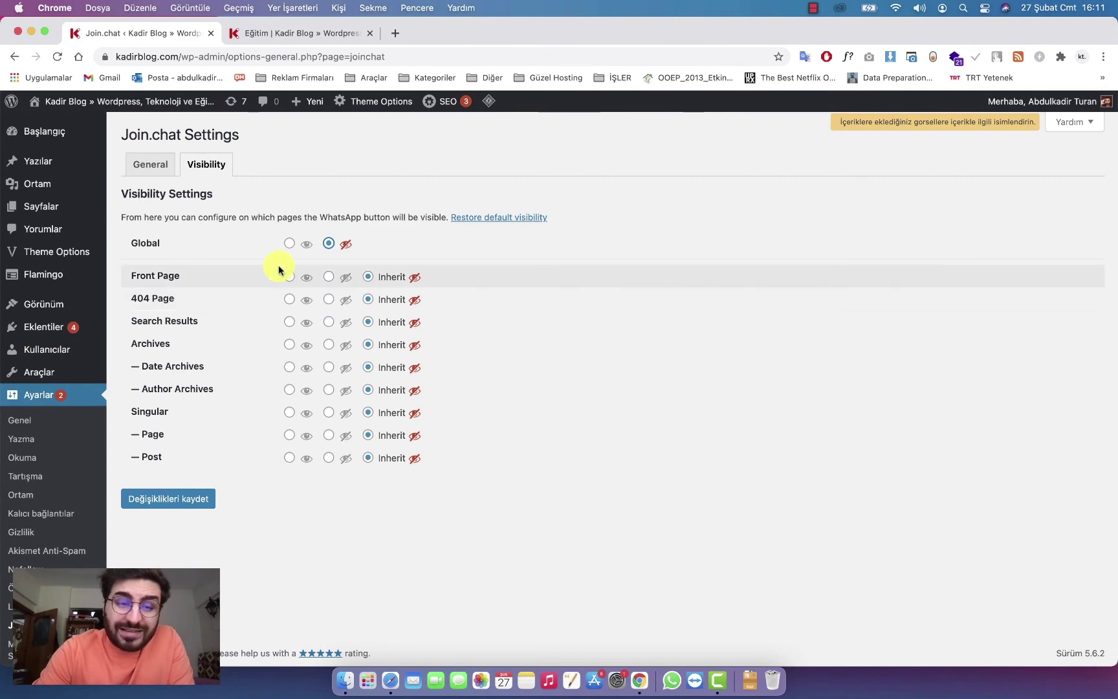
Look at the WhatsApp button on the live page and set its Global visibility back to visible.
left_click(317, 33)
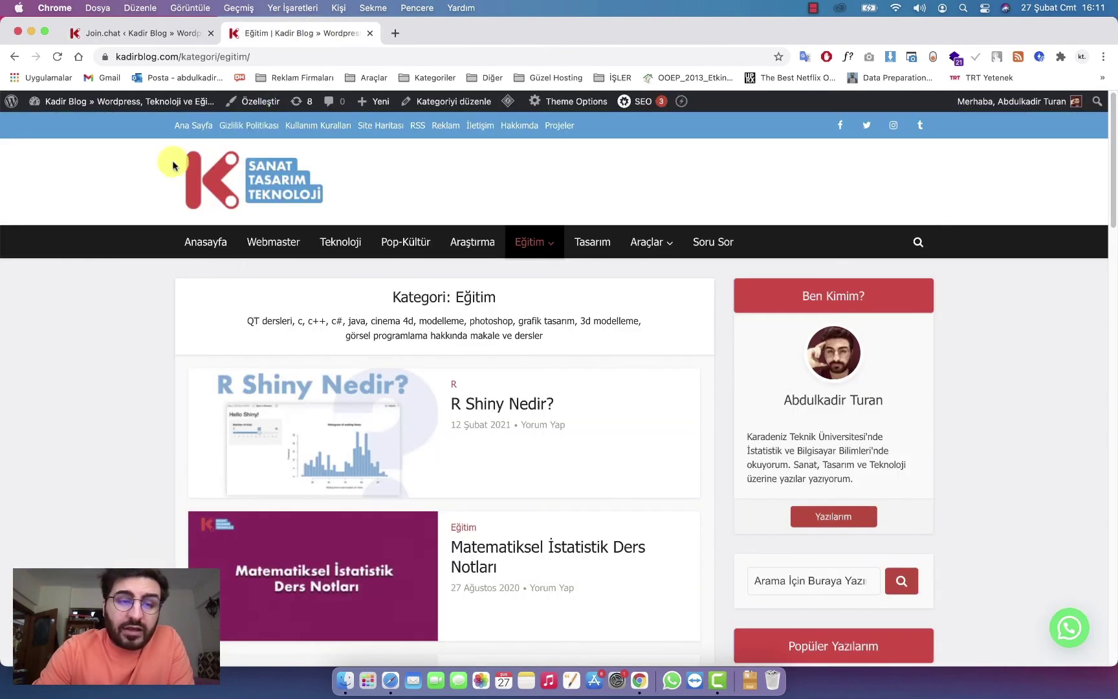
left_click(173, 29)
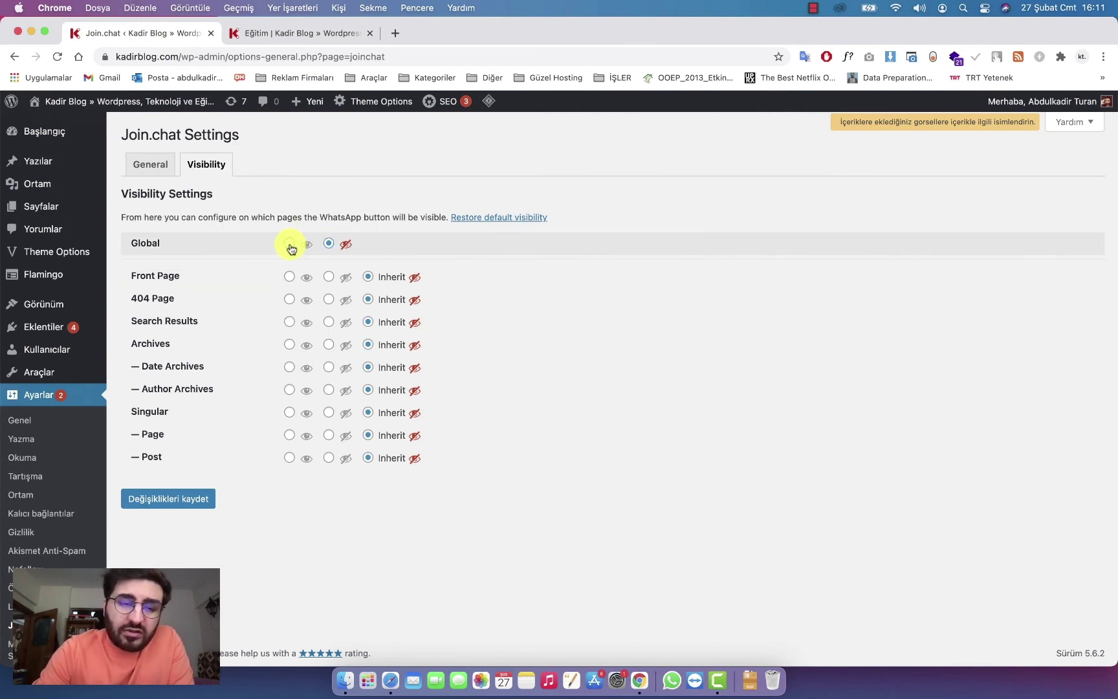
left_click(289, 244)
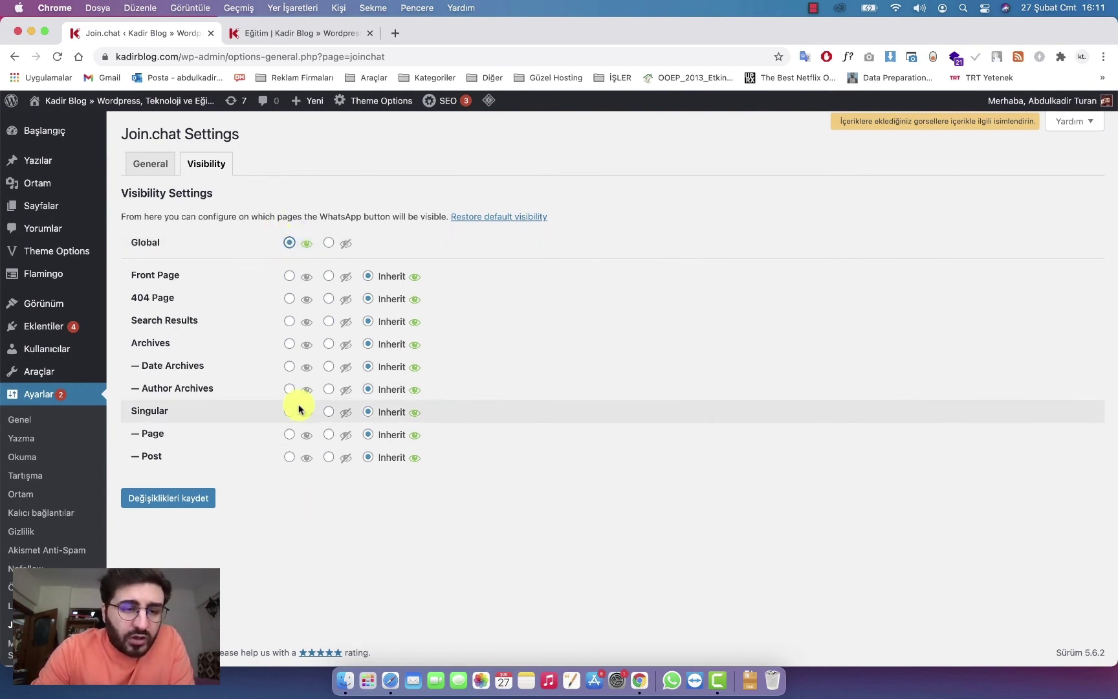
Review the General settings of Join.chat, from the Telephone field down to the Notification Balloon option.
left_click(153, 170)
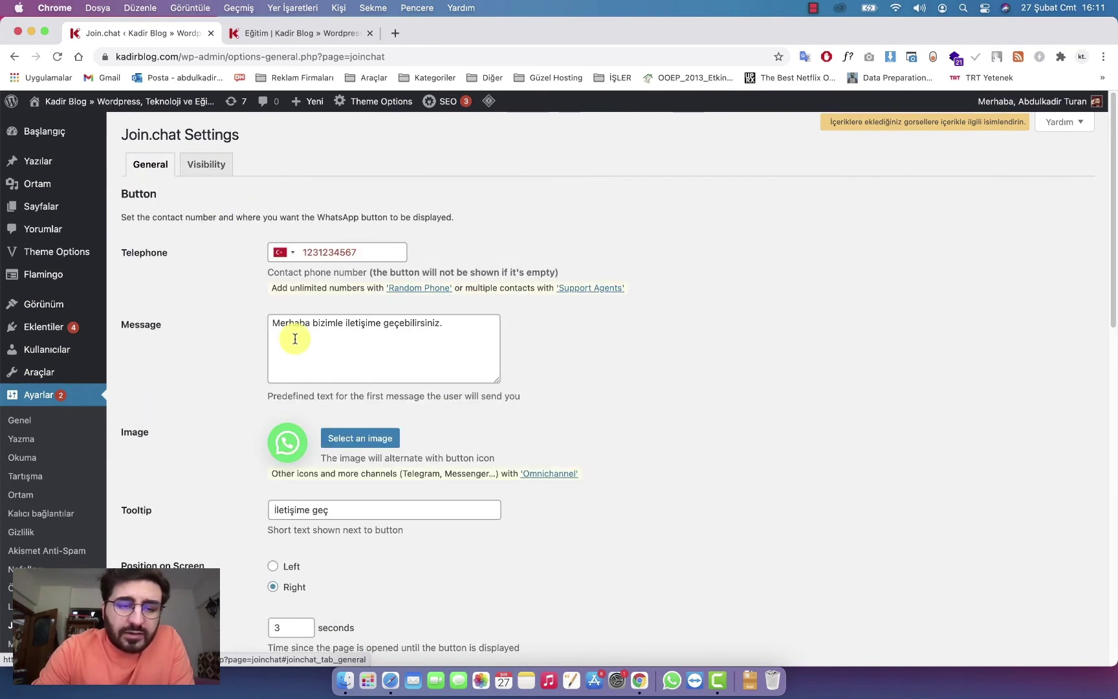
scroll(294, 337, "down", 4)
scroll(294, 337, "down", 4)
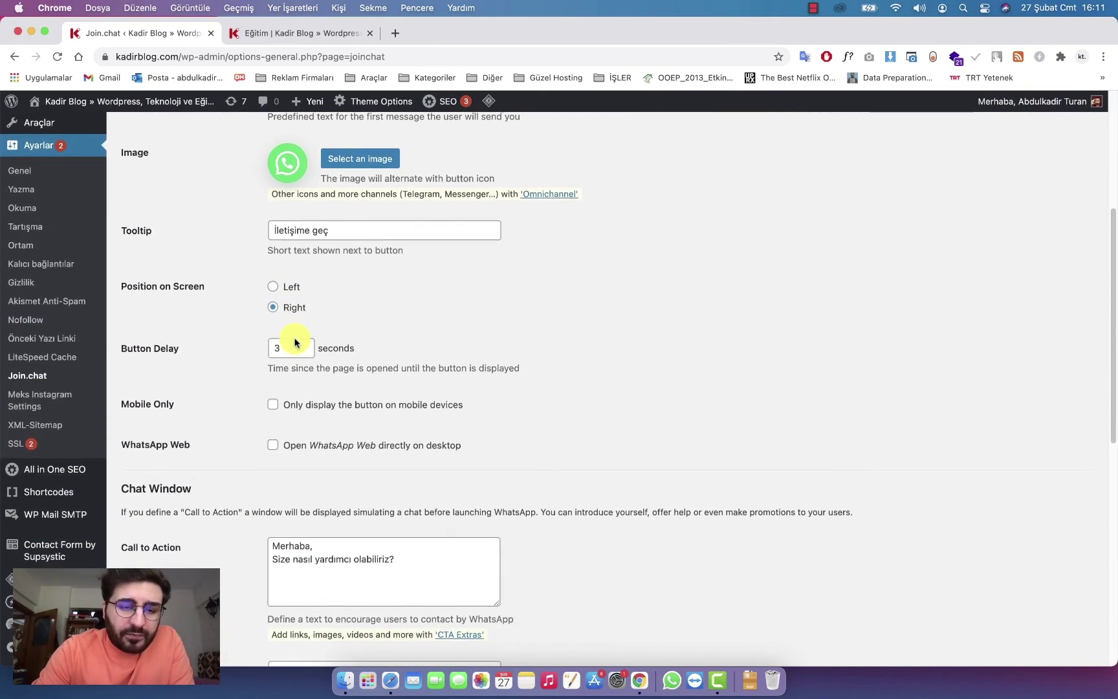
scroll(398, 323, "down", 2)
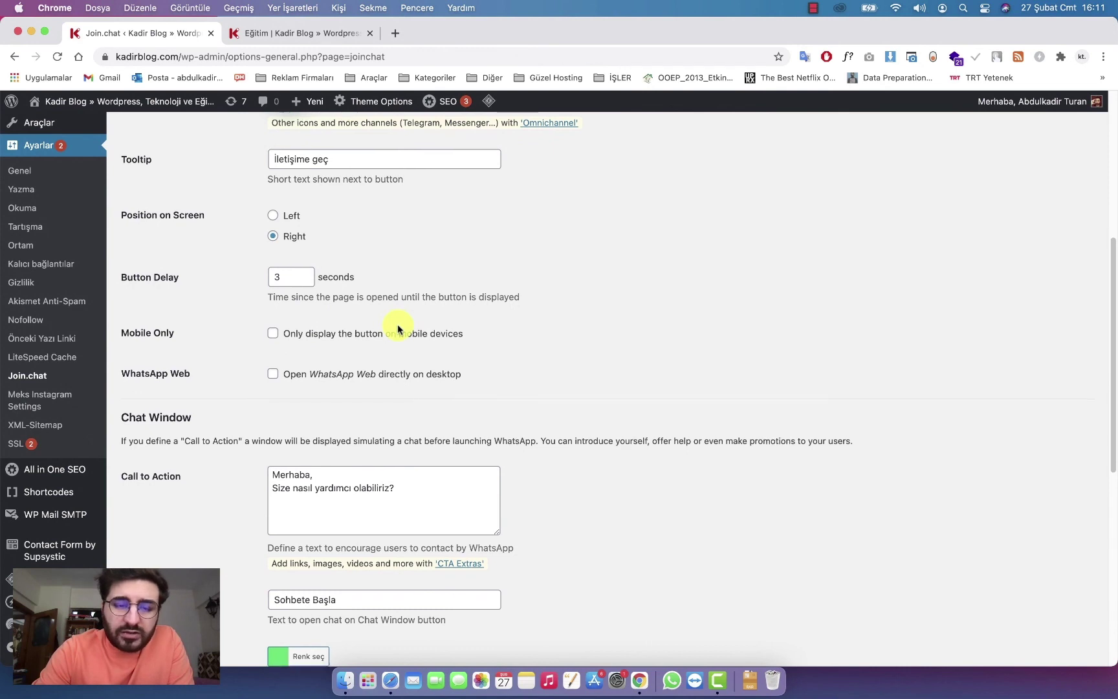
scroll(398, 313, "down", 1)
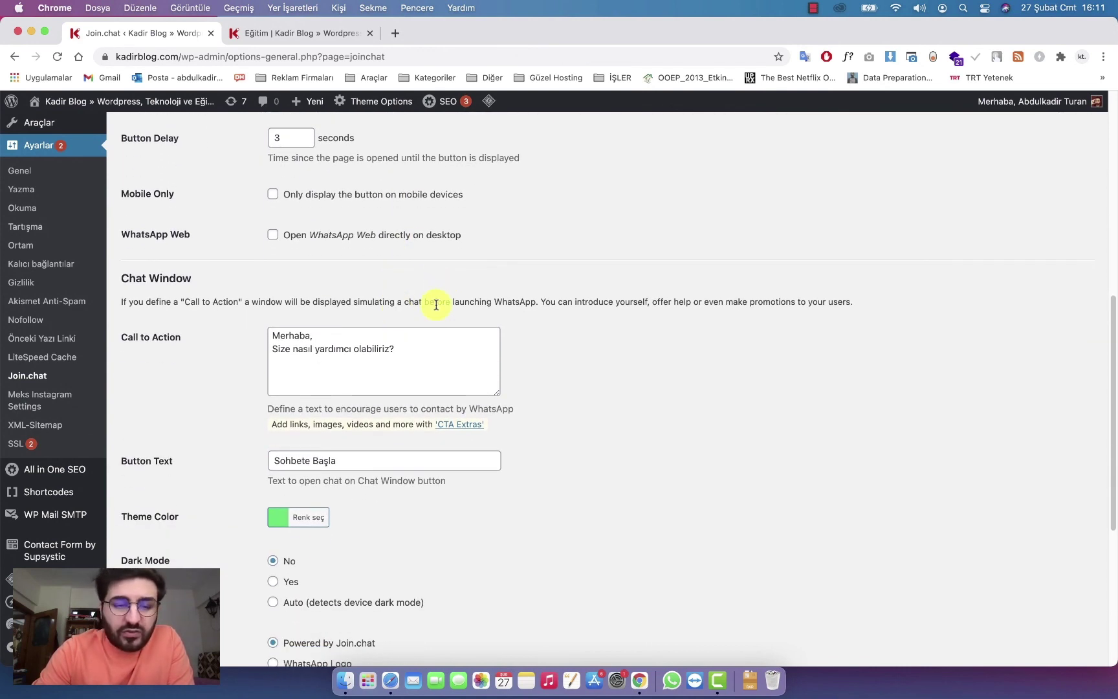
scroll(436, 304, "down", 5)
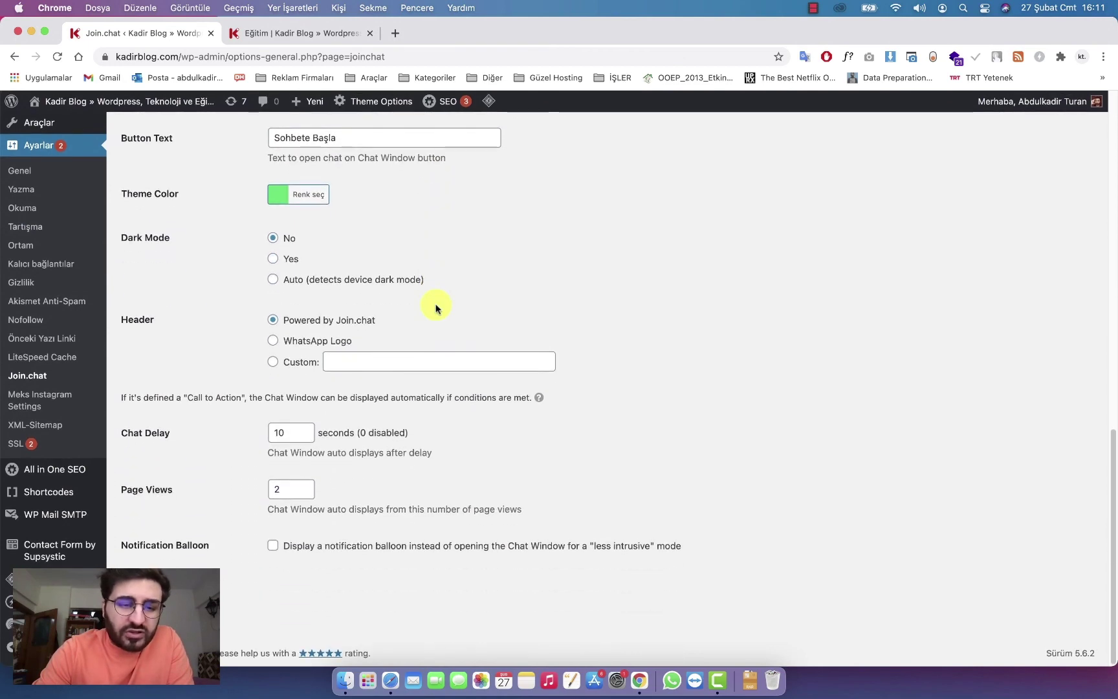